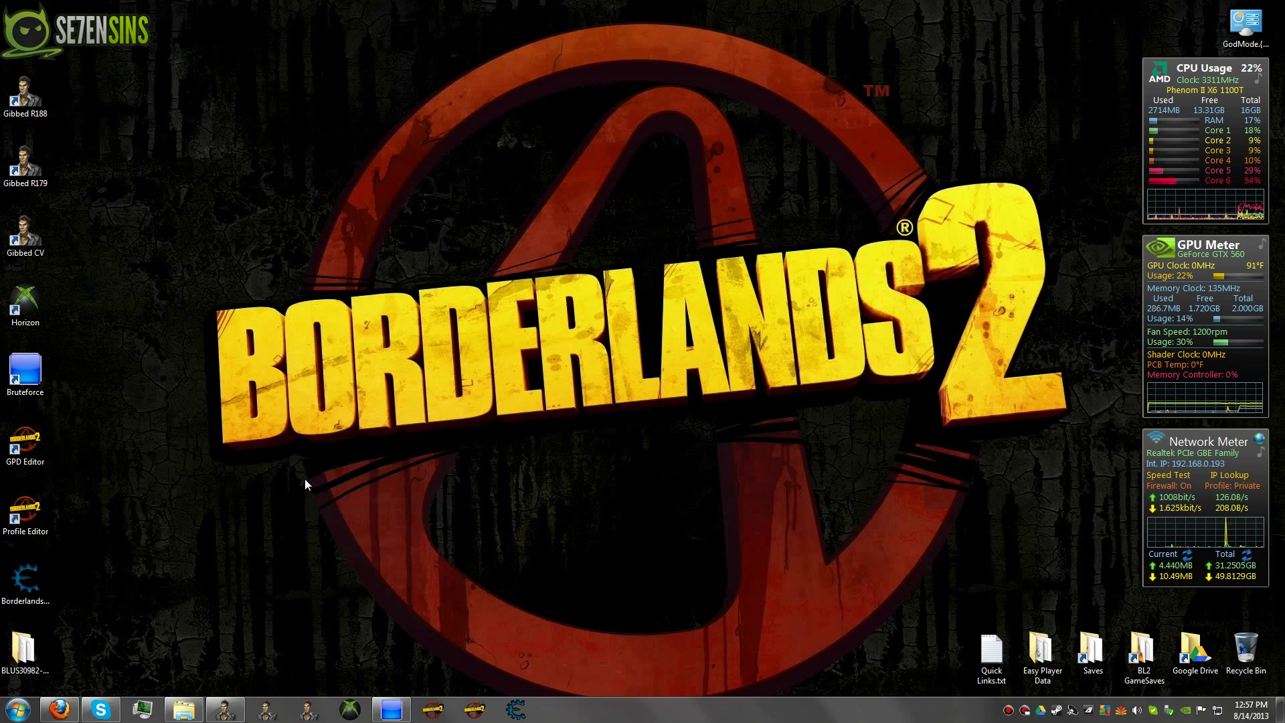
Try to open SAVE6666.SAV from the desktop folder BLUS30982-SAVE-SAVE6666 as a PS3 save in Gibbed's Borderlands 2 Save Editor.
{"action": "mouse_move", "coordinate": [238, 716]}
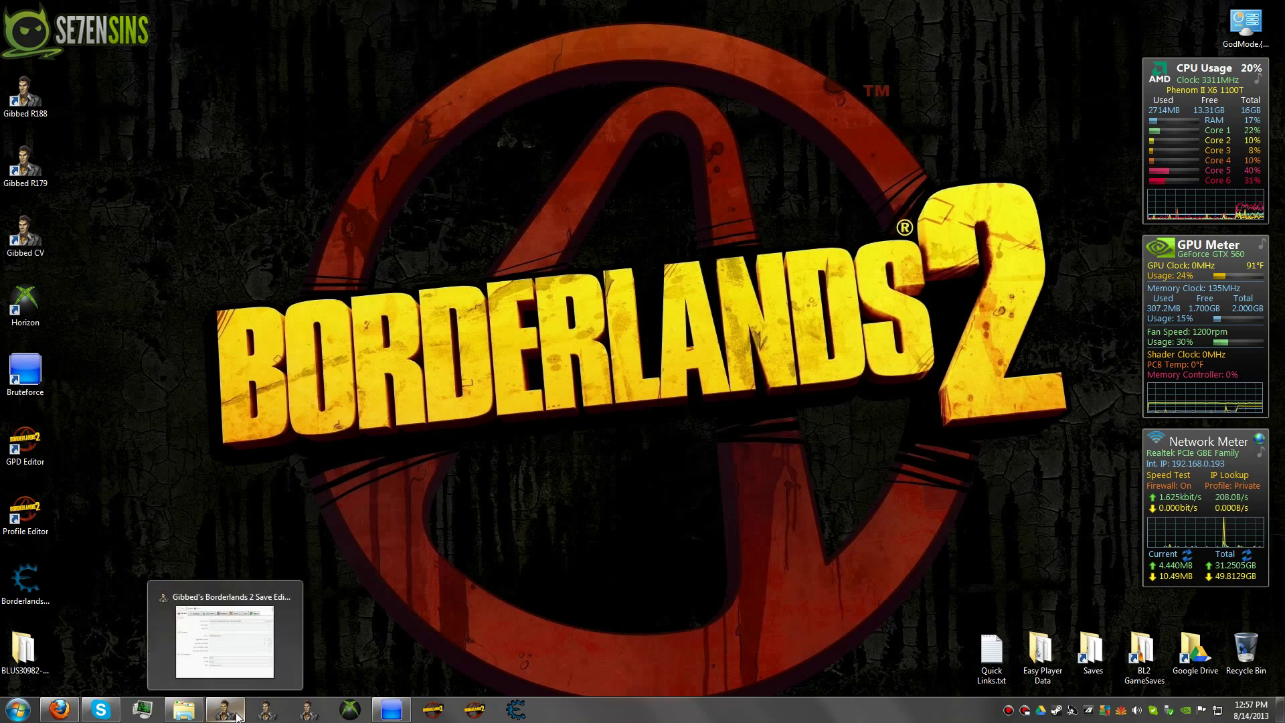
{"action": "left_click", "coordinate": [225, 709]}
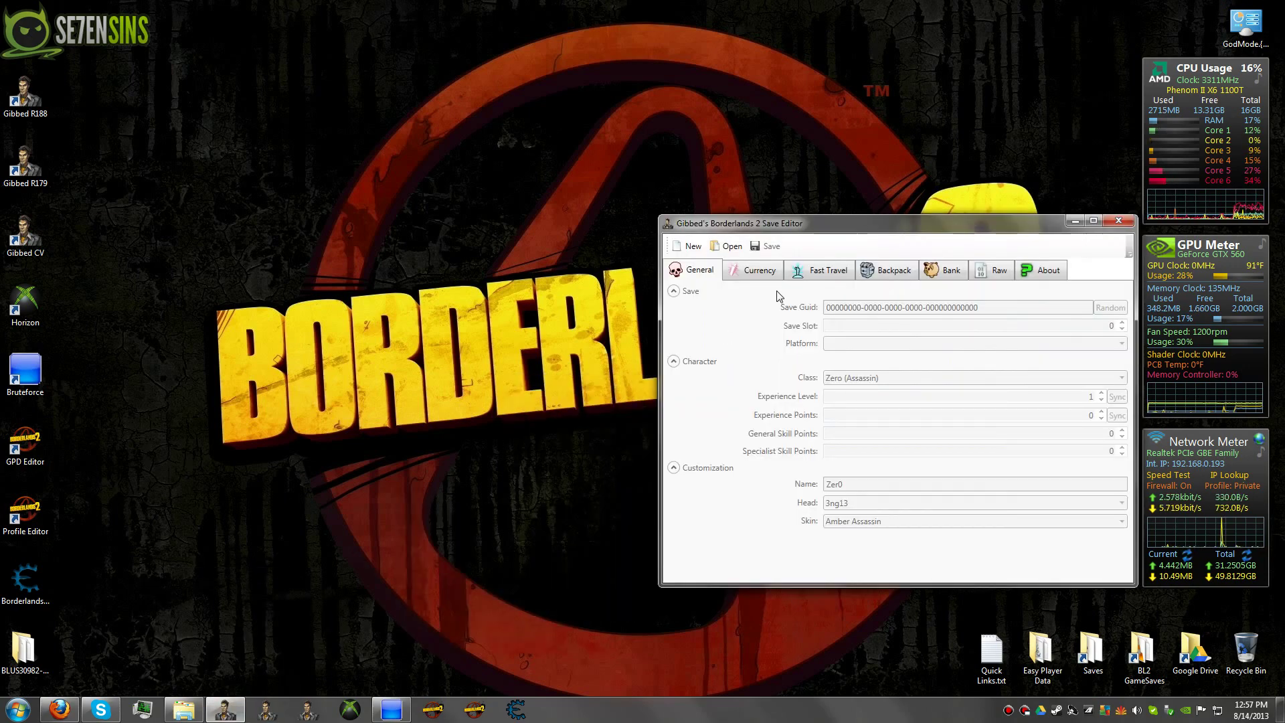
{"action": "left_click", "coordinate": [714, 245]}
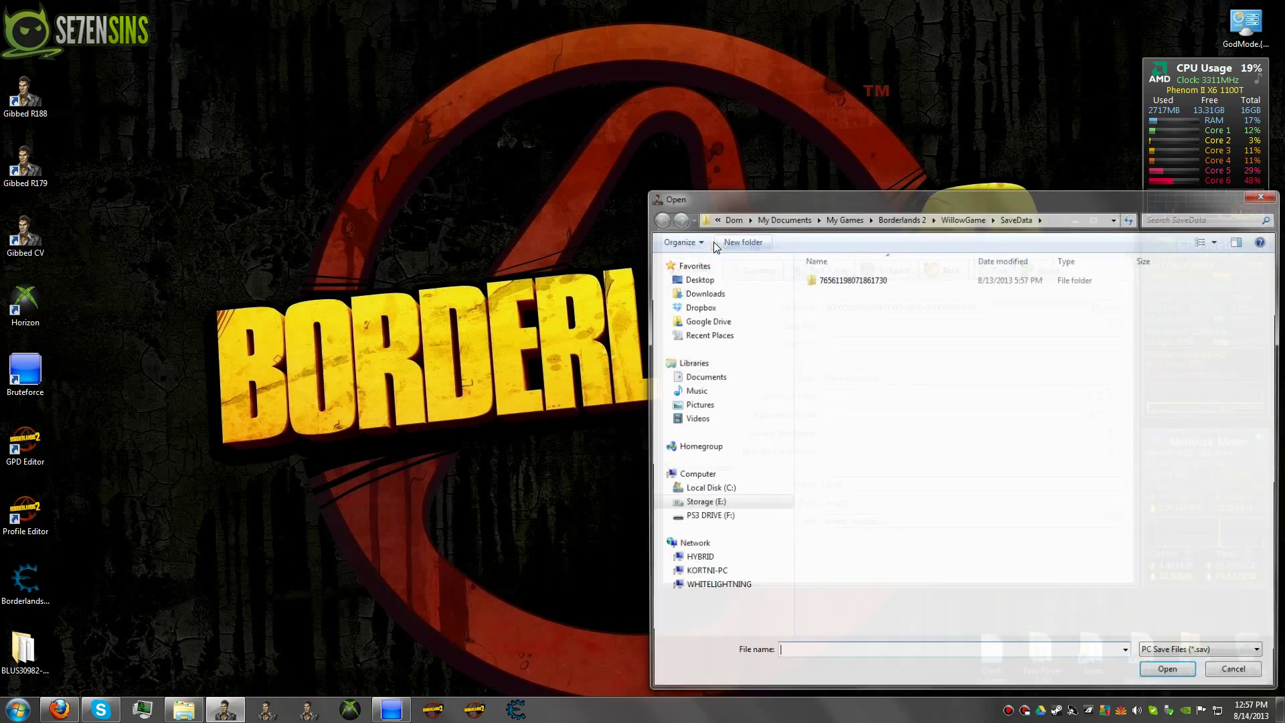
{"action": "left_click", "coordinate": [706, 292]}
{"action": "left_click", "coordinate": [708, 280]}
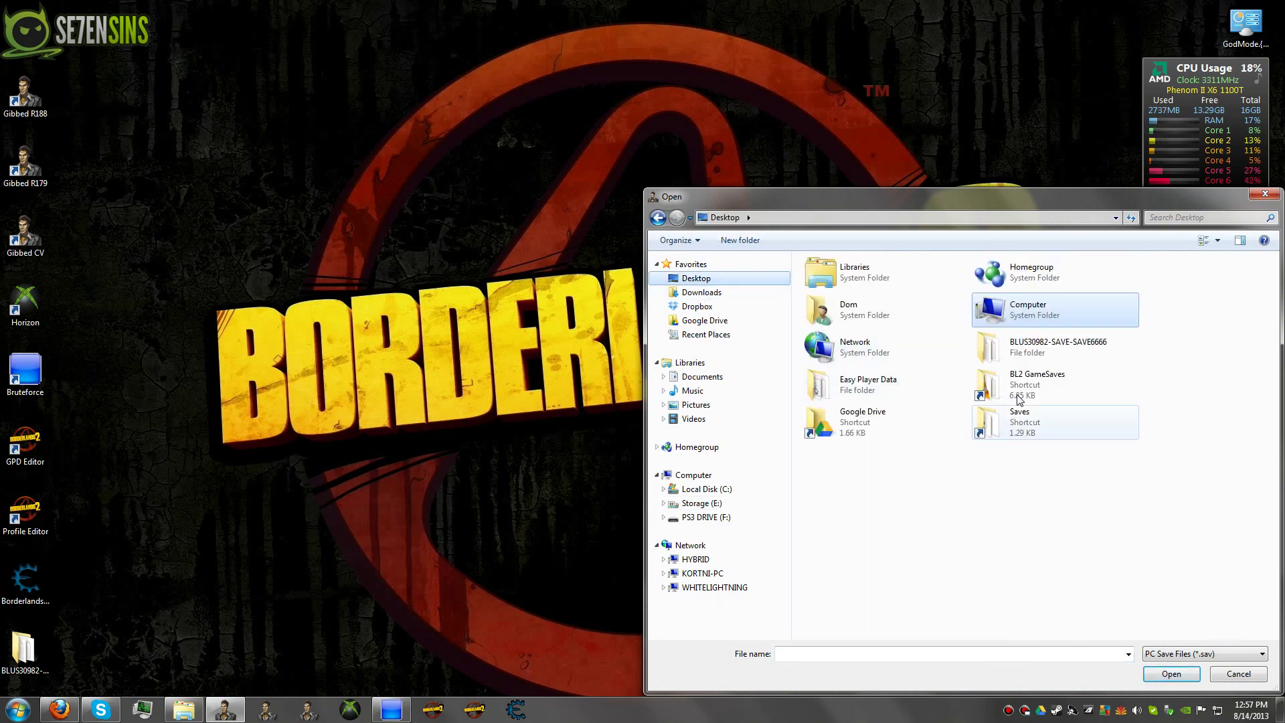
{"action": "double_click", "coordinate": [1030, 346]}
{"action": "left_click", "coordinate": [860, 280]}
{"action": "left_click", "coordinate": [1203, 654]}
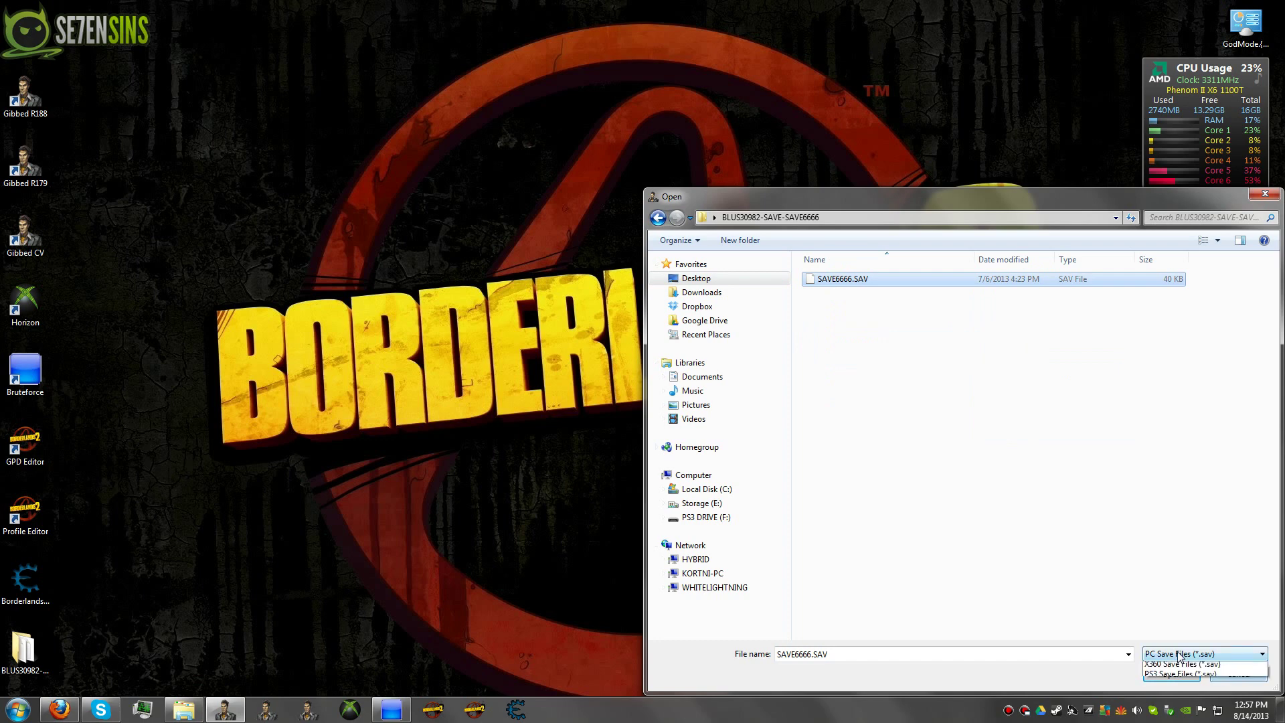
{"action": "left_click", "coordinate": [1169, 688]}
{"action": "left_click", "coordinate": [1181, 677]}
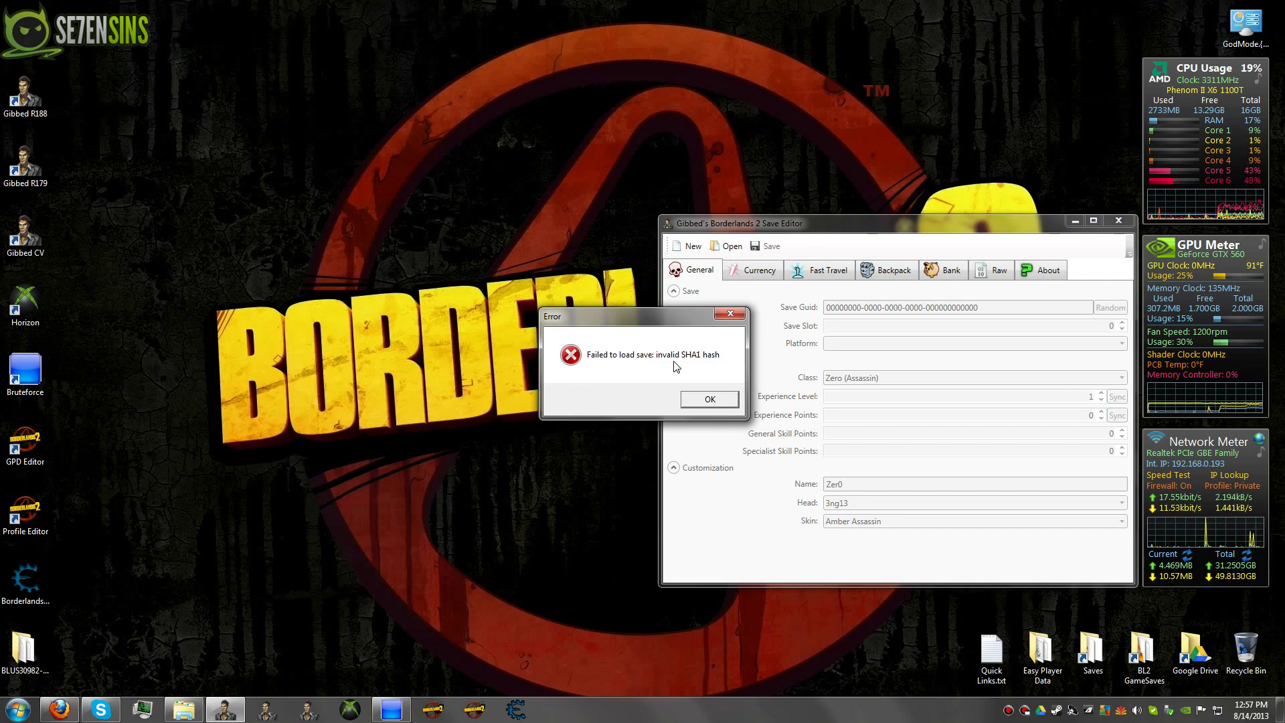
{"action": "left_click", "coordinate": [712, 401]}
{"action": "left_click", "coordinate": [1118, 221]}
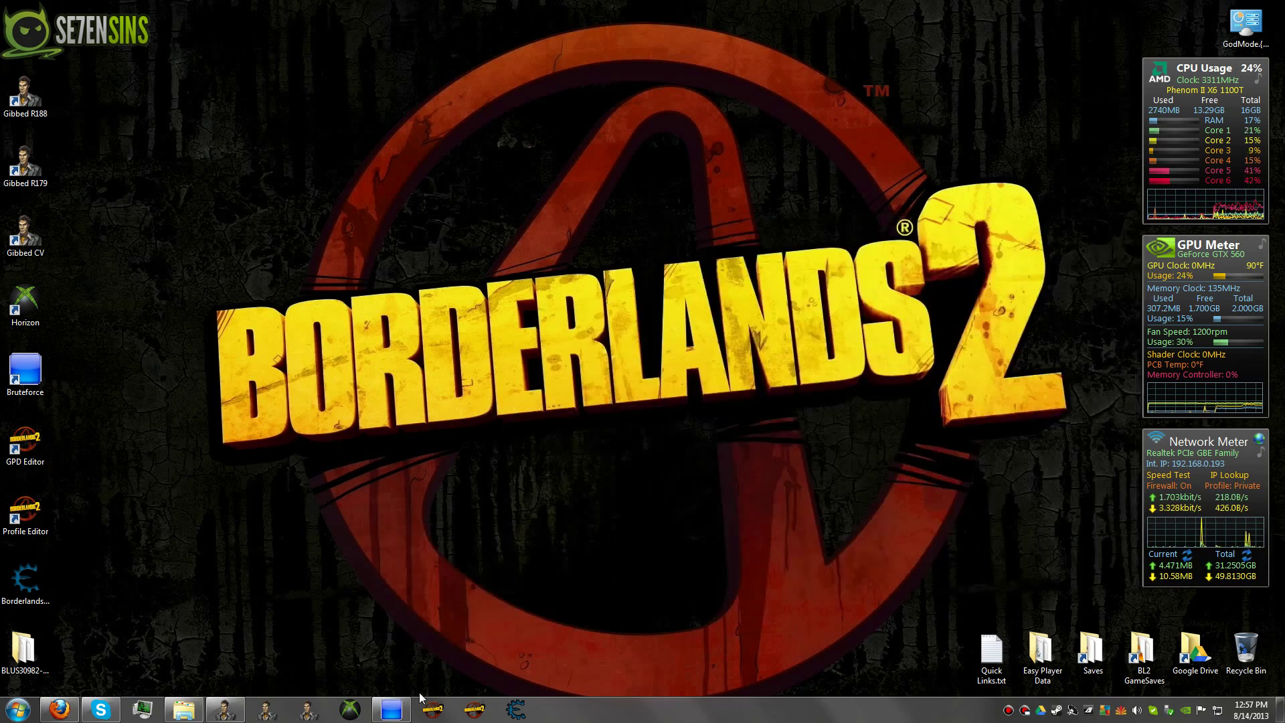
Switch to Bruteforce Save Data and load the desktop folder BLUS30982-SAVE-SAVE6666 as the save data path.
{"action": "left_click", "coordinate": [391, 709]}
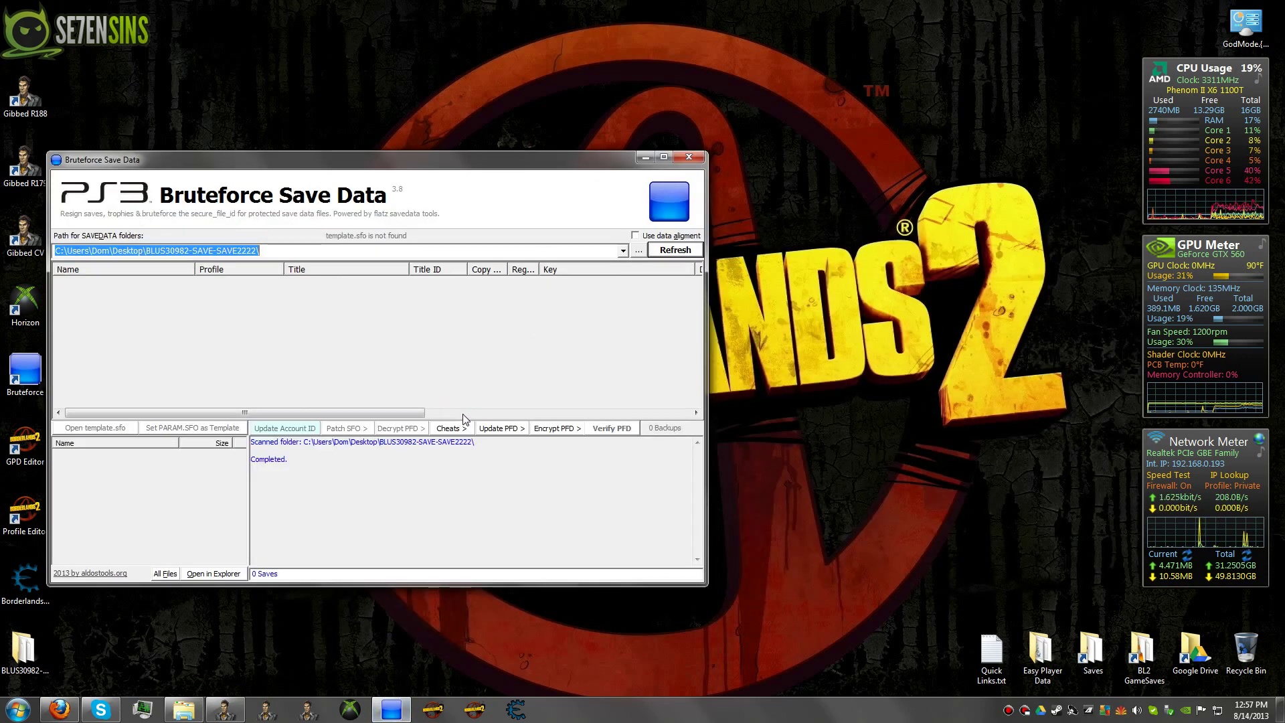
{"action": "left_click", "coordinate": [317, 190]}
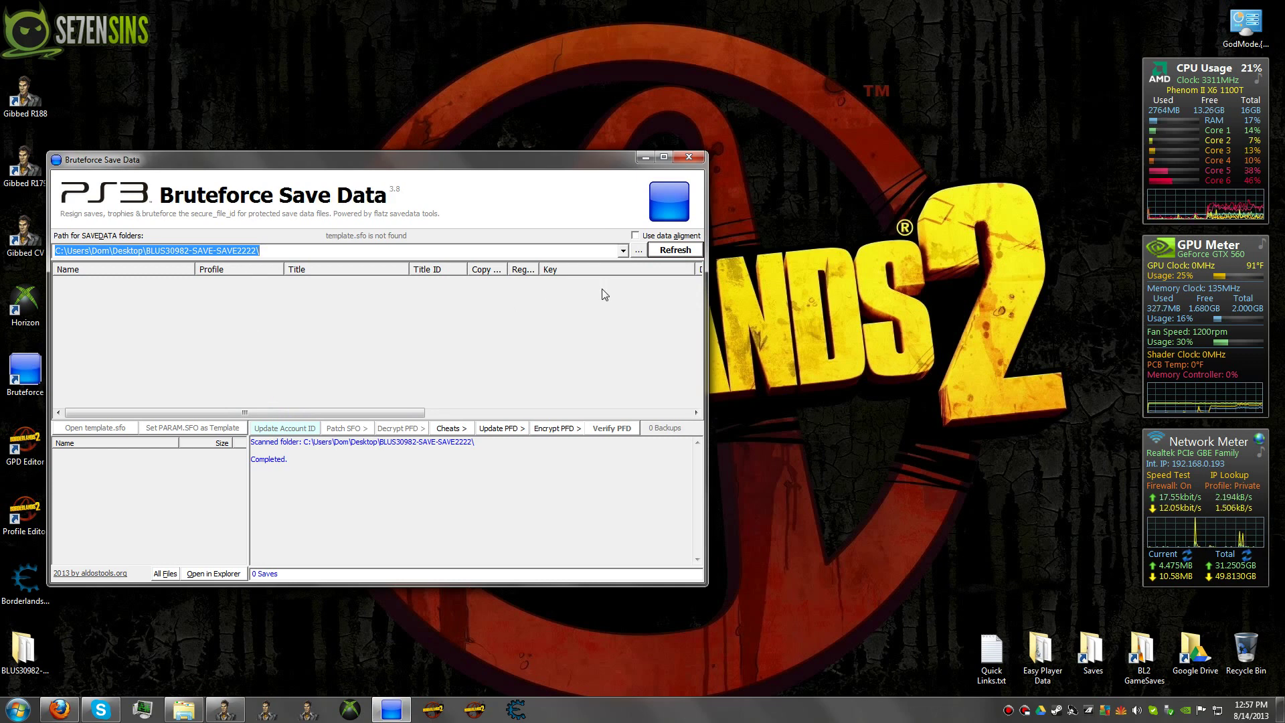
{"action": "left_click", "coordinate": [638, 253]}
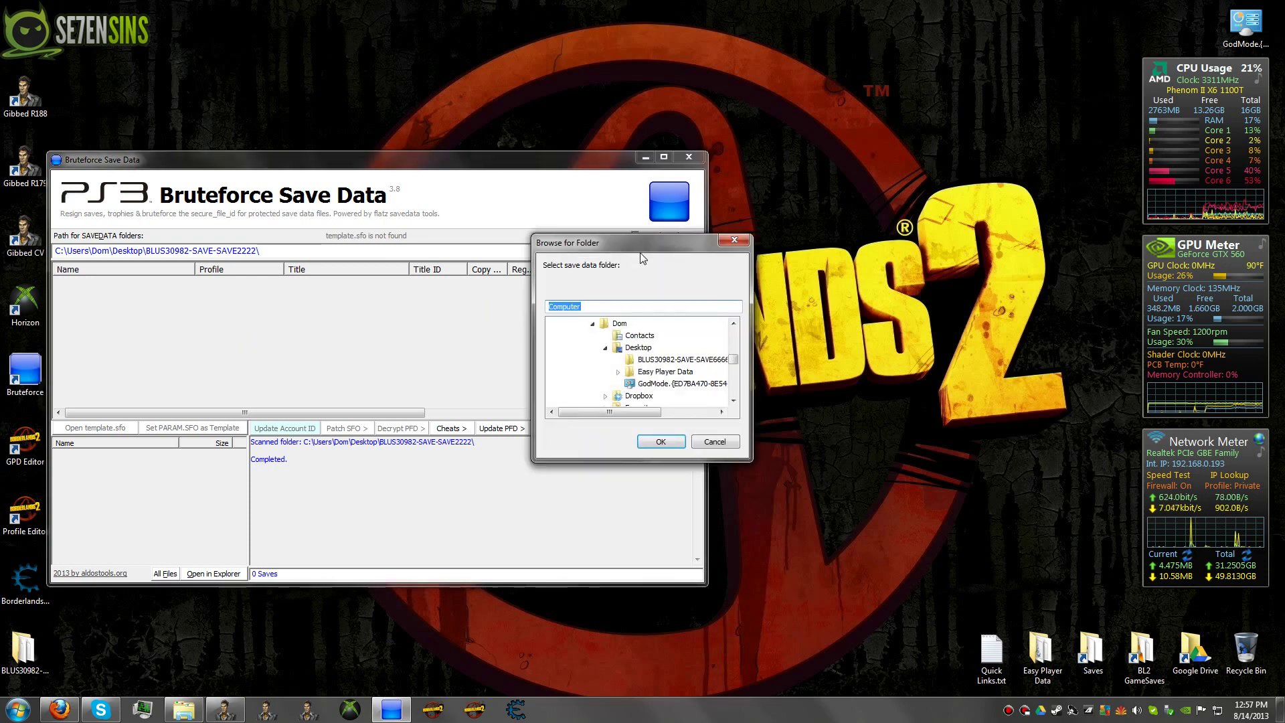
{"action": "left_click", "coordinate": [656, 362]}
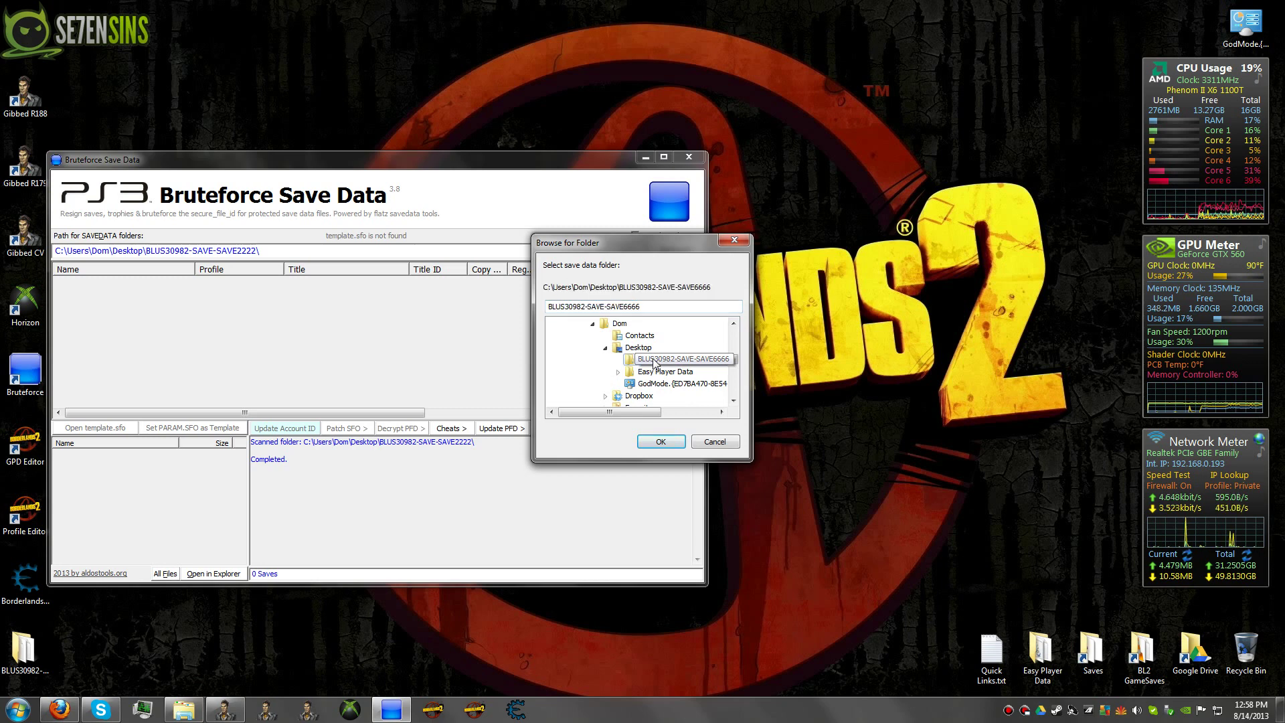
{"action": "left_click", "coordinate": [660, 442]}
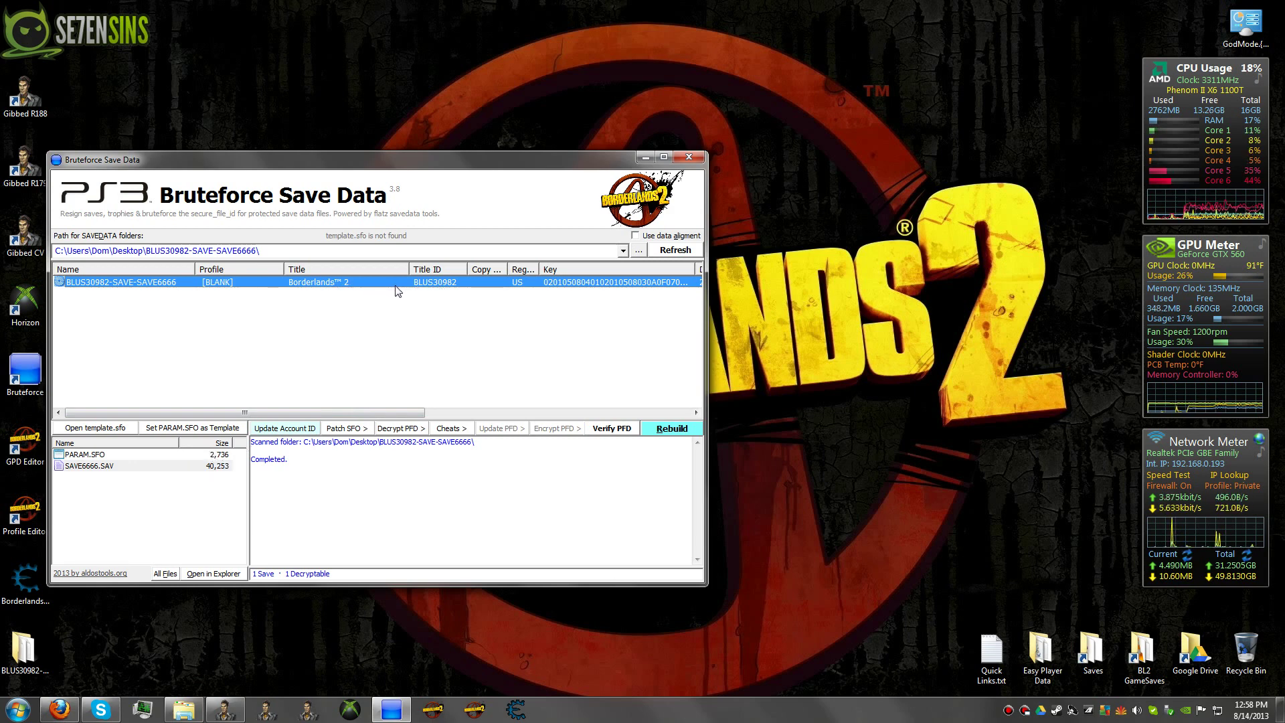
Decrypt all files of the Borderlands 2 save, agreeing to decrypt SAVE6666.SAV.
{"action": "left_click", "coordinate": [411, 429]}
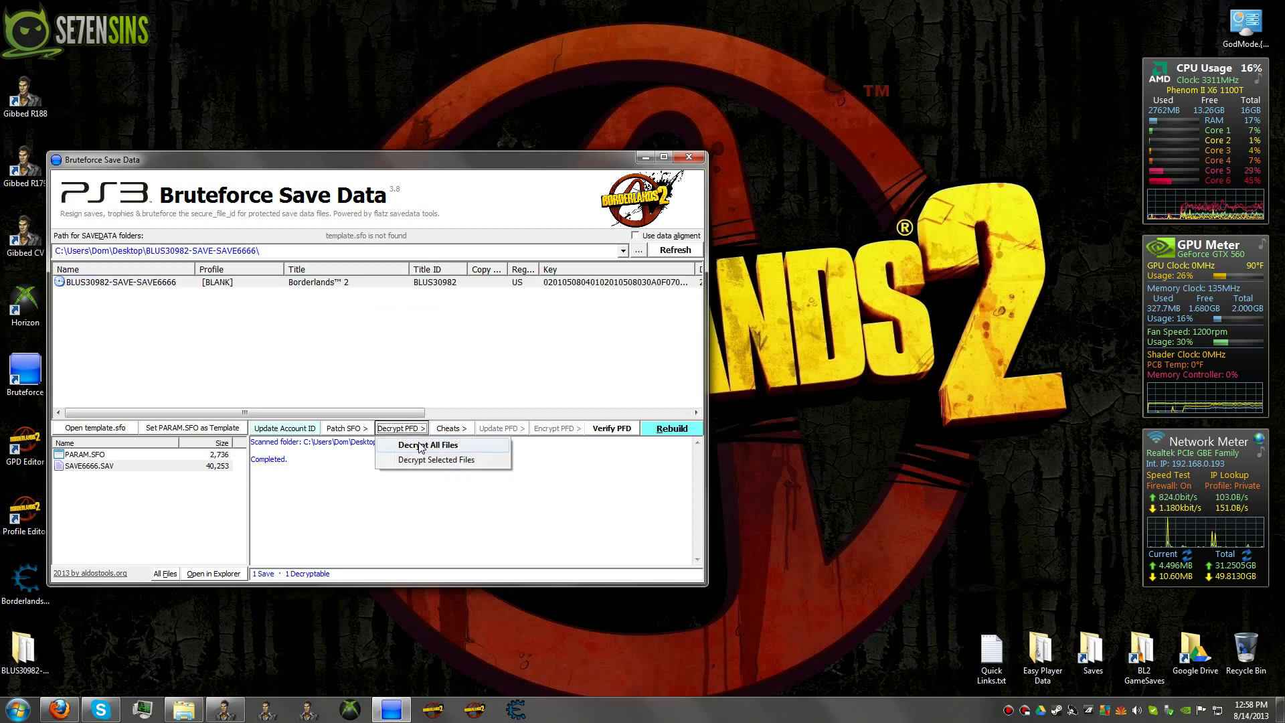
{"action": "left_click", "coordinate": [419, 445]}
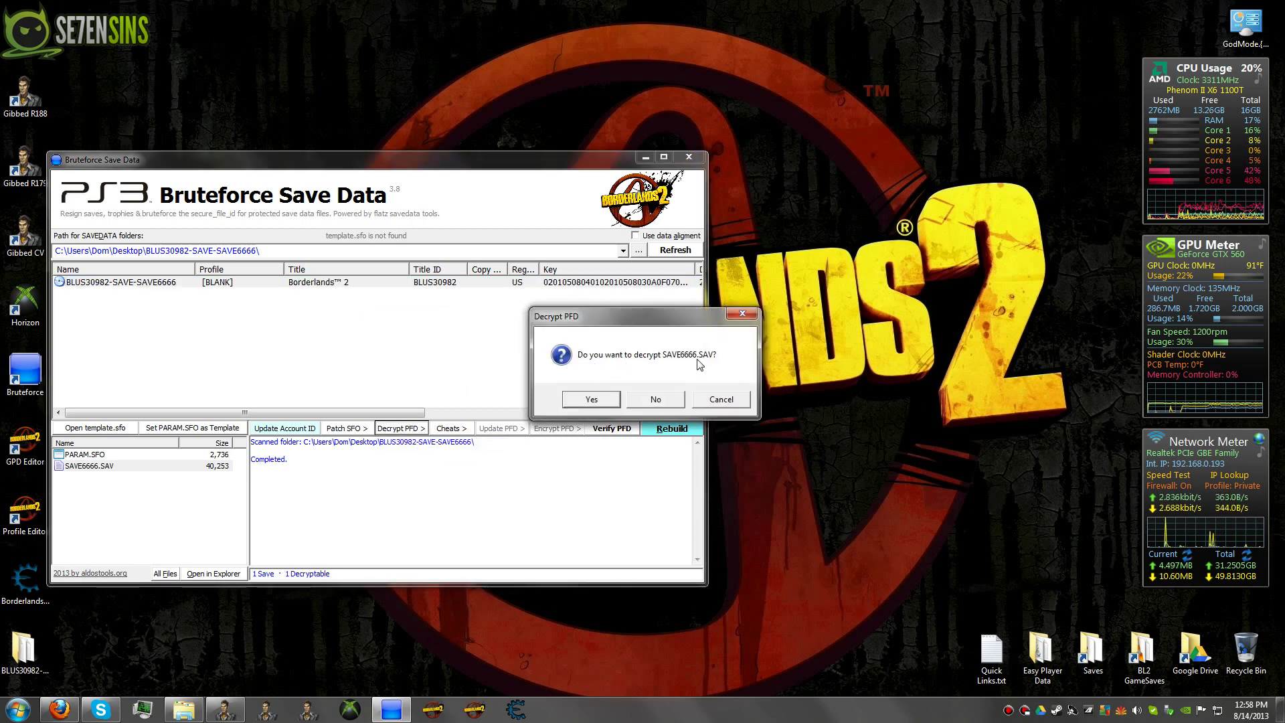
{"action": "left_click", "coordinate": [592, 399]}
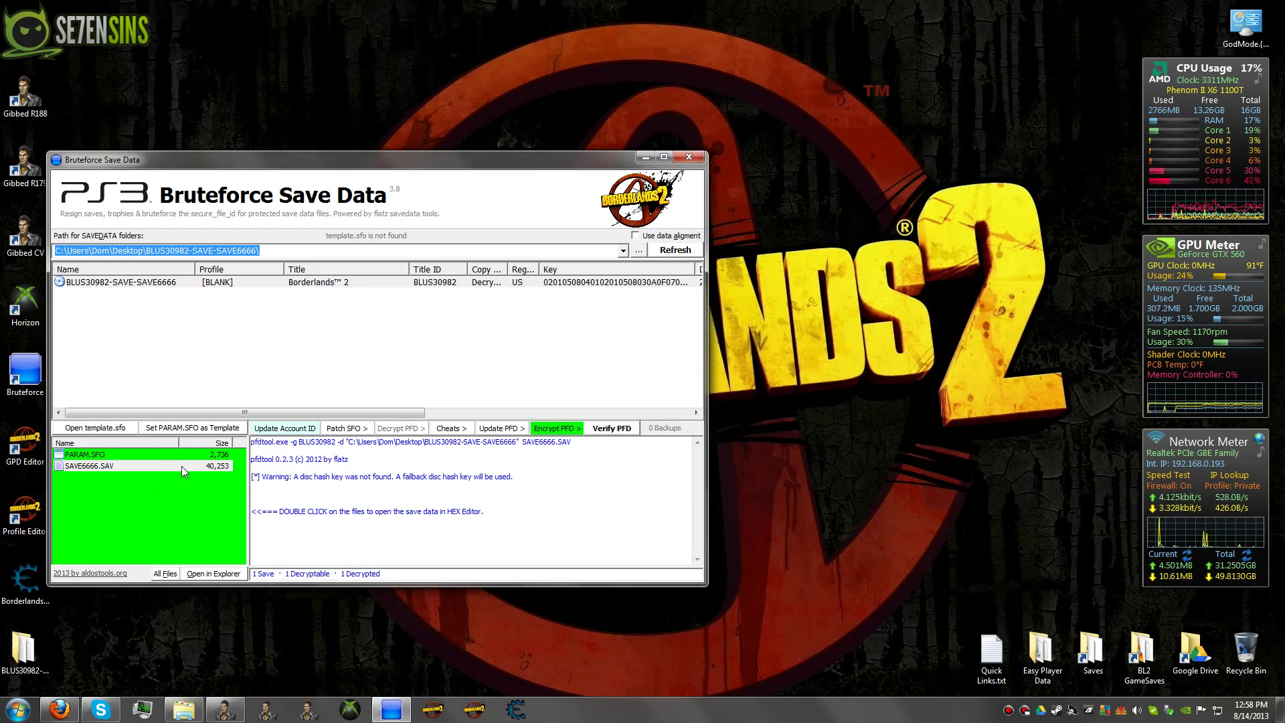
Switch to Gibbed's Borderlands 2 Save Editor and open the decrypted SAVE6666.SAV from the desktop folder BLUS30982-SAVE-SAVE6666.
{"action": "left_click", "coordinate": [643, 158]}
{"action": "left_click", "coordinate": [225, 709]}
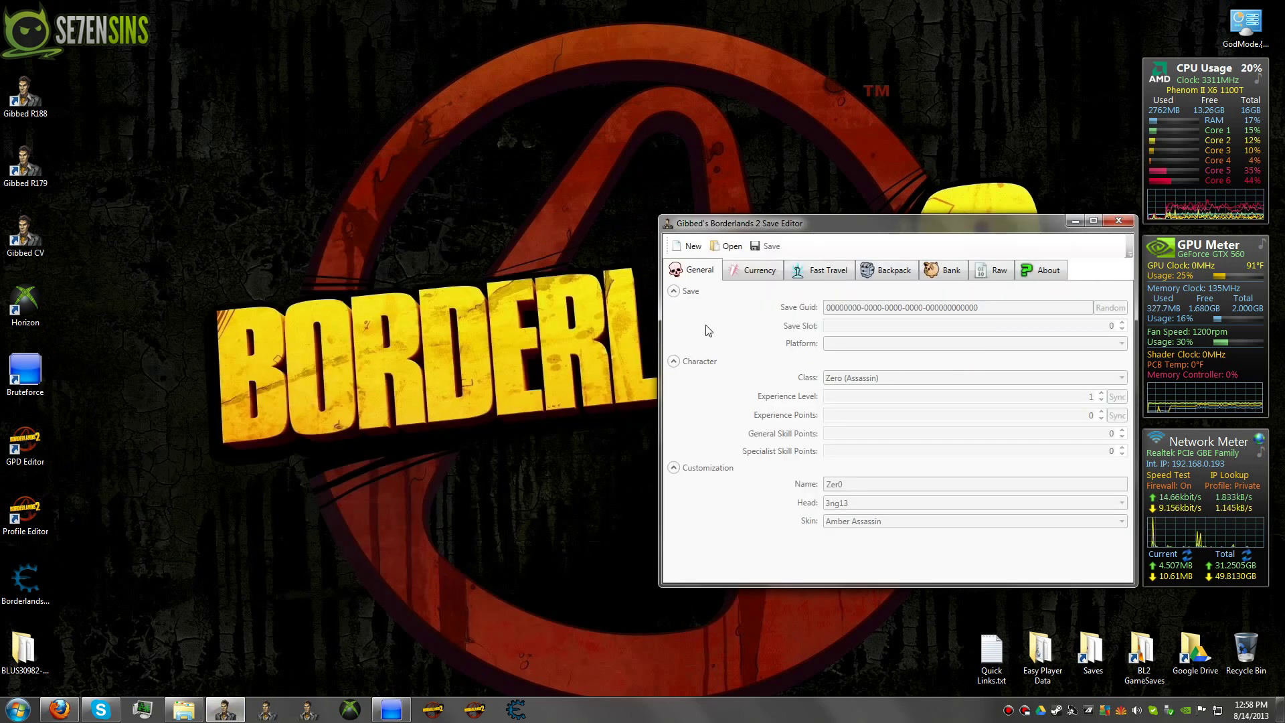
{"action": "left_click", "coordinate": [728, 246]}
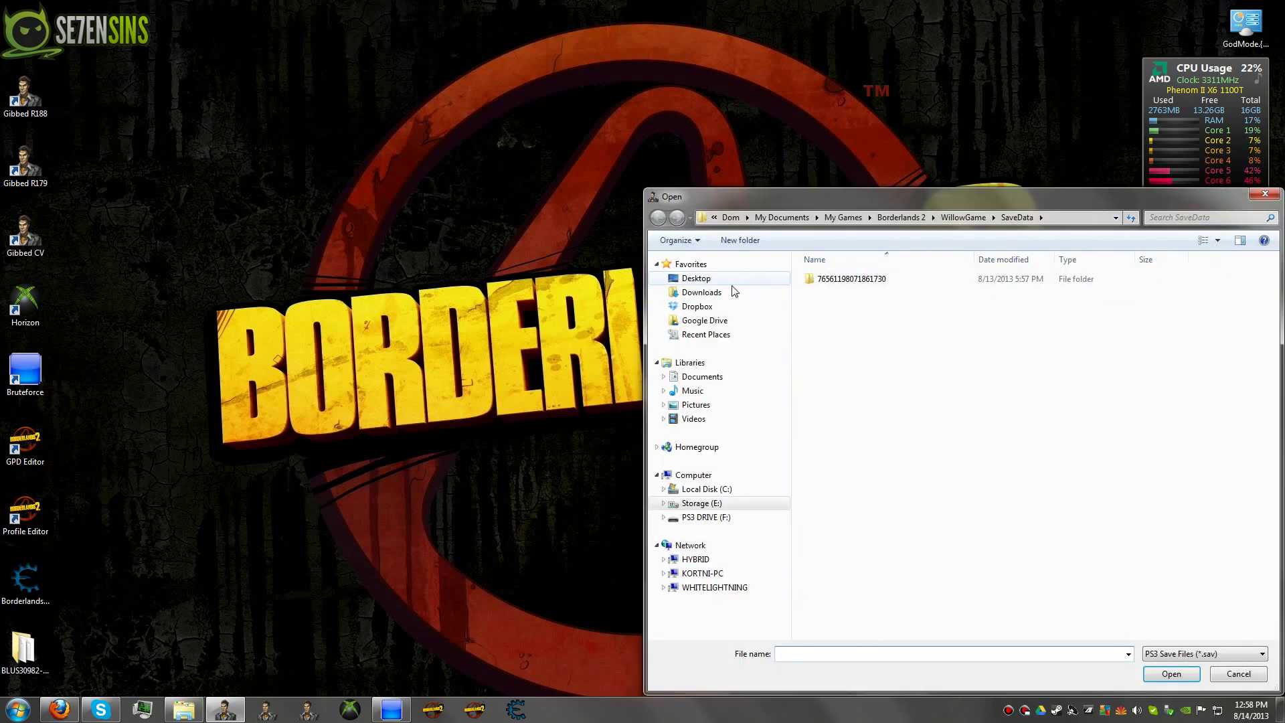
{"action": "left_click", "coordinate": [714, 278]}
{"action": "double_click", "coordinate": [1014, 343]}
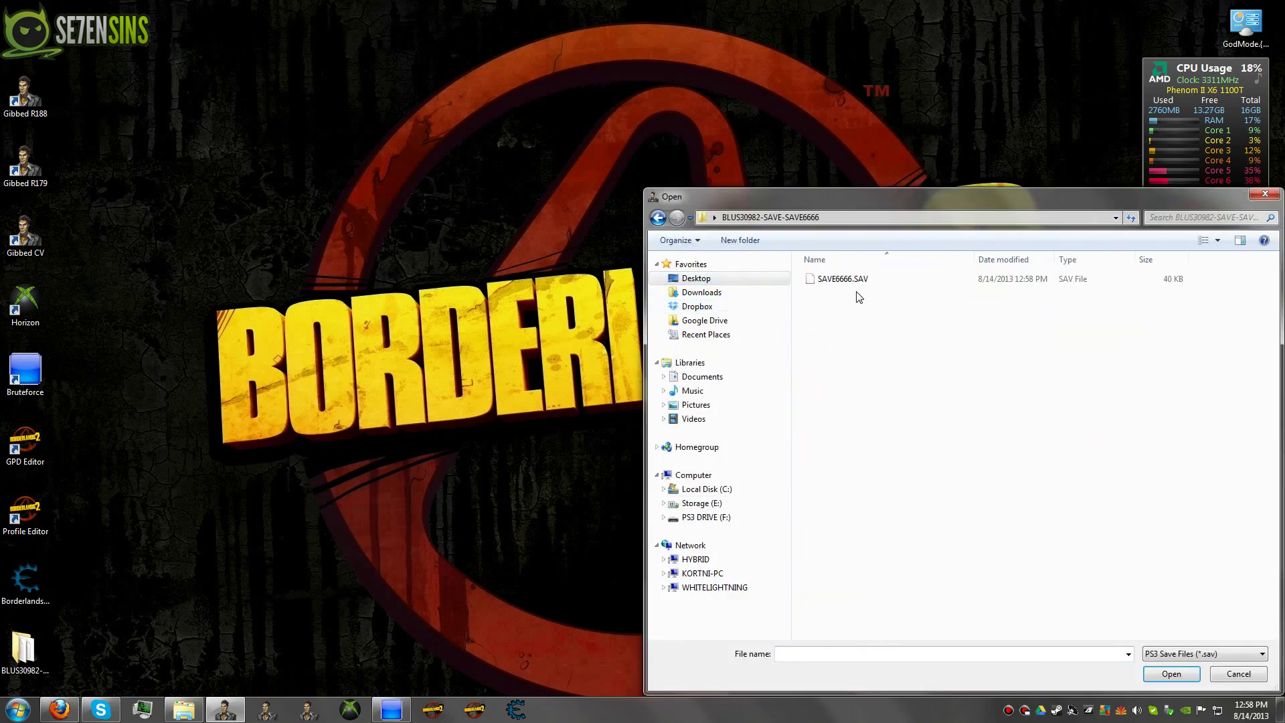
{"action": "left_click", "coordinate": [857, 279]}
{"action": "left_click", "coordinate": [1171, 674]}
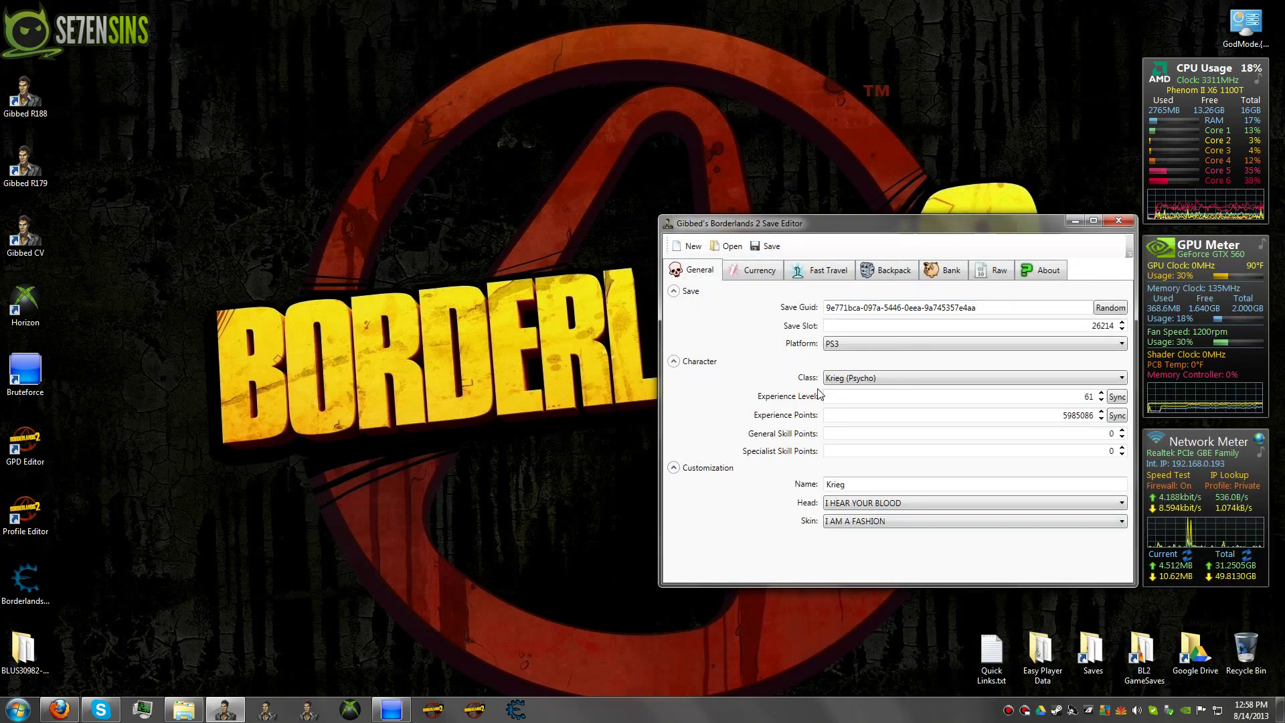
Review the currency, fast travel and backpack data, and save the file over SAVE6666.SAV in the desktop folder BLUS30982-SAVE-SAVE6666.
{"action": "left_click", "coordinate": [754, 270]}
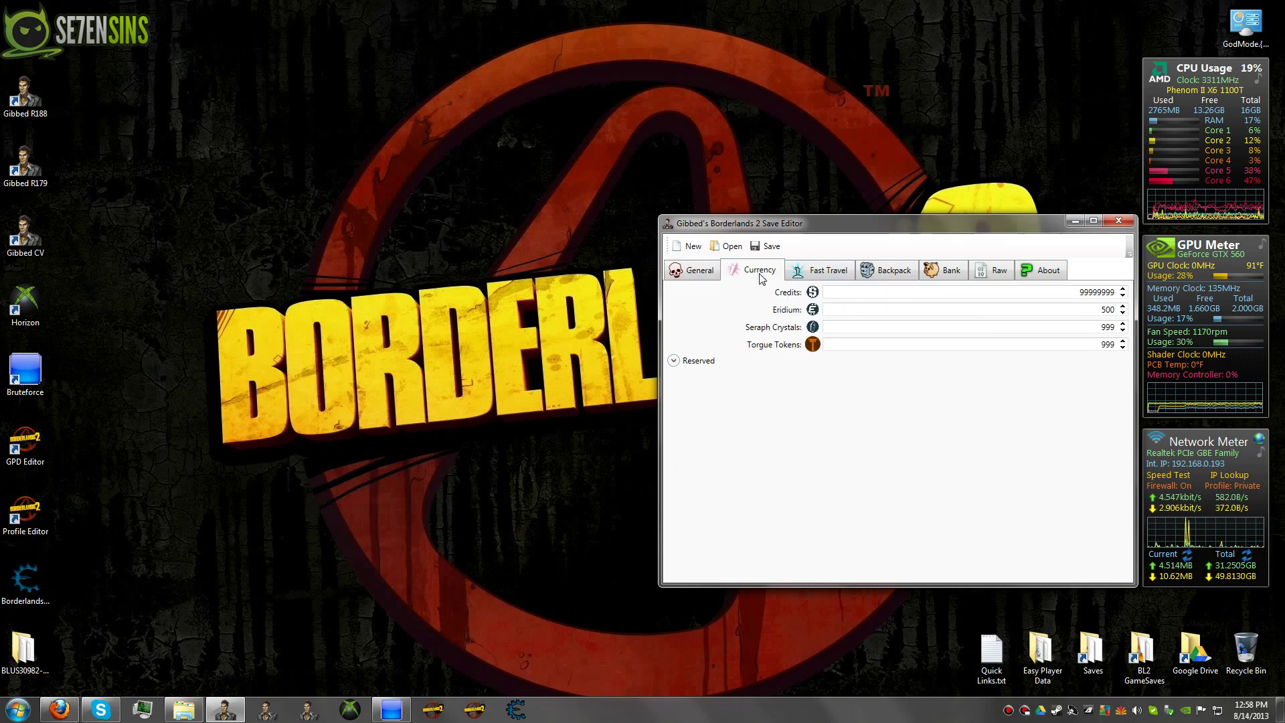
{"action": "left_click", "coordinate": [823, 275]}
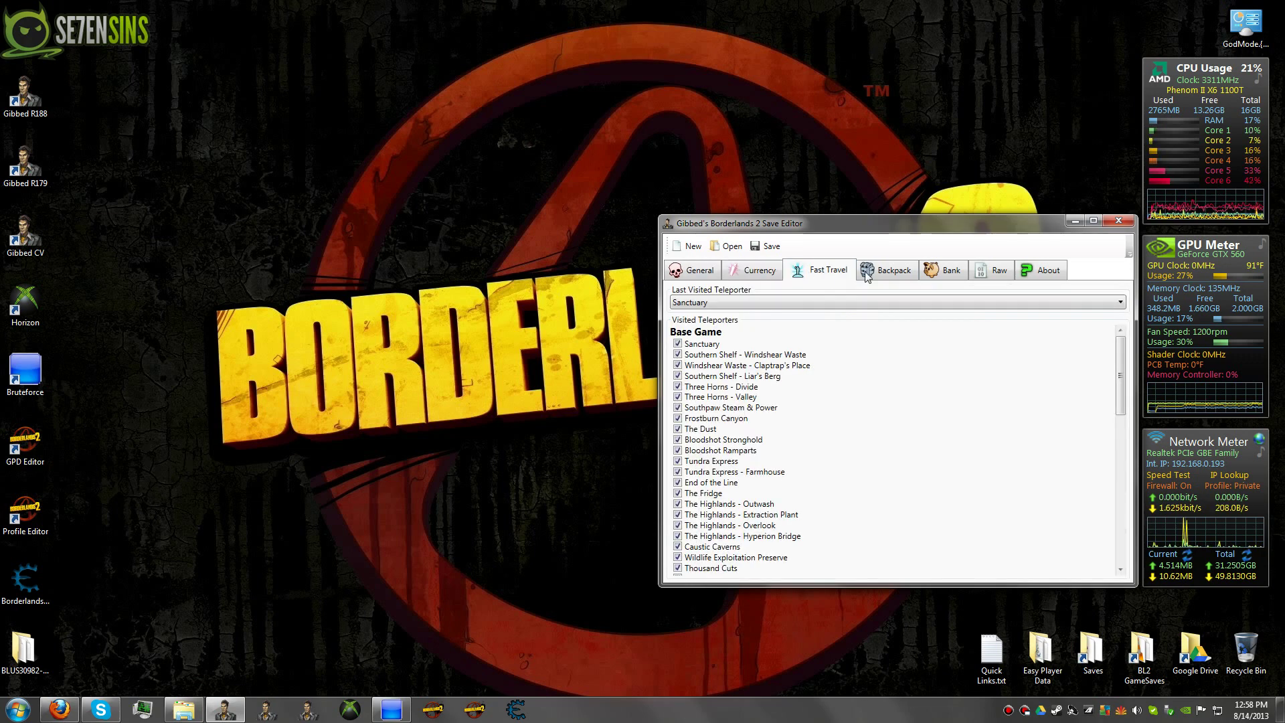
{"action": "left_click", "coordinate": [882, 271]}
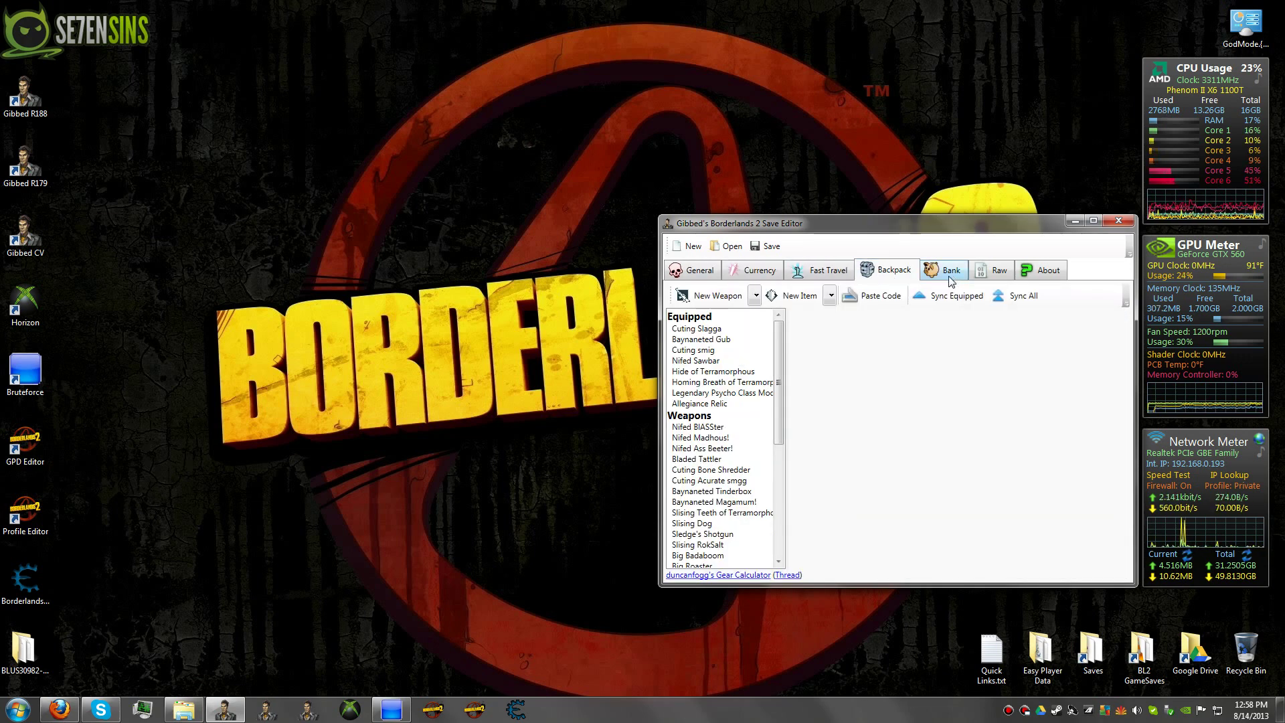
{"action": "left_click", "coordinate": [705, 275]}
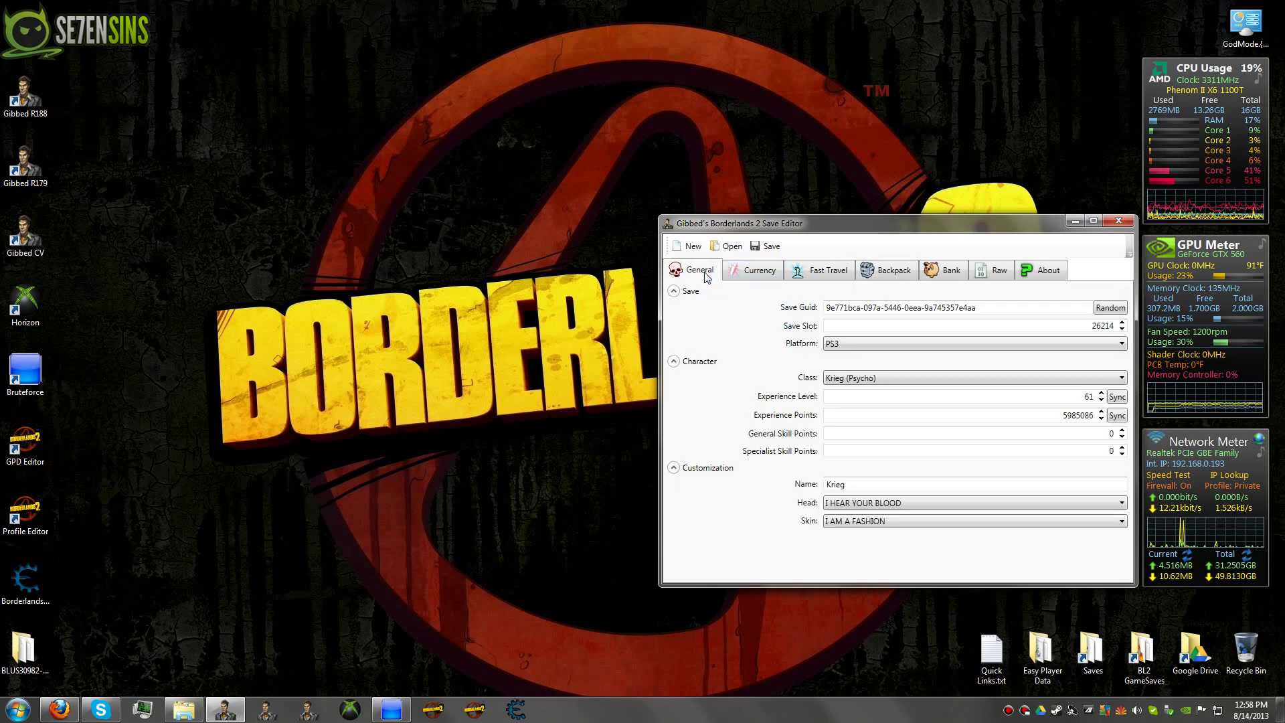
{"action": "left_click", "coordinate": [772, 249]}
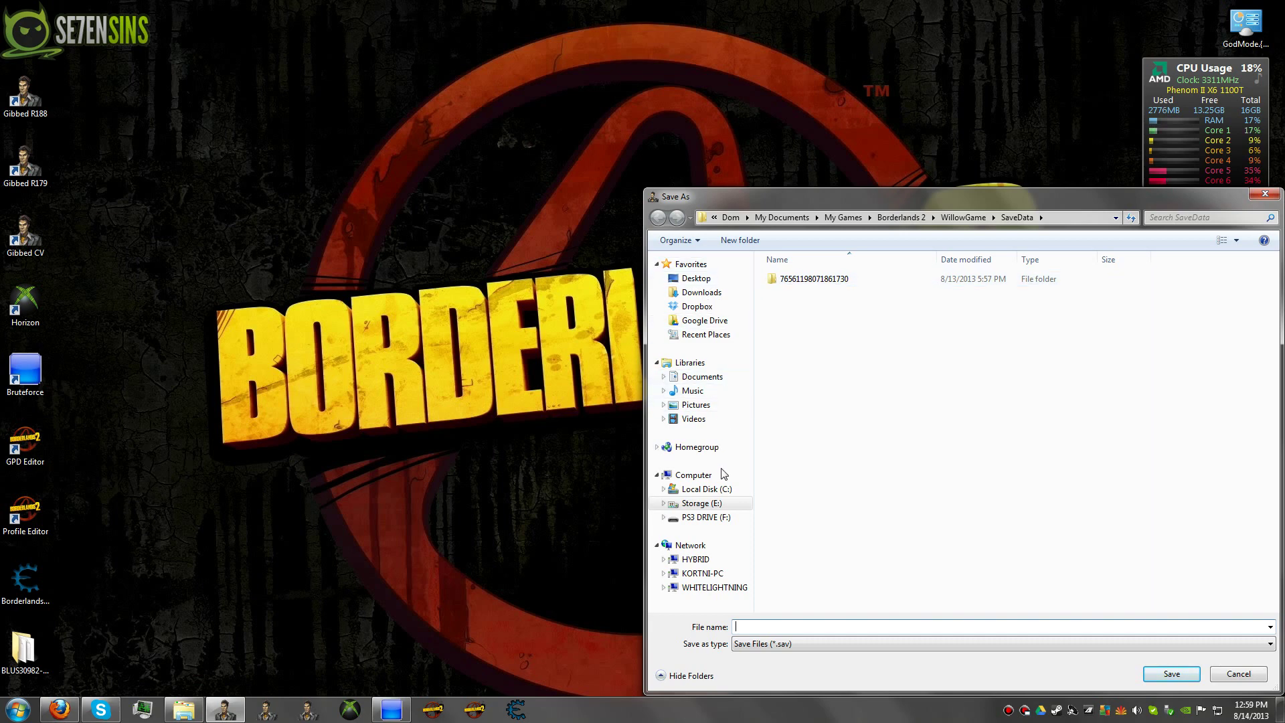
{"action": "left_click", "coordinate": [706, 281]}
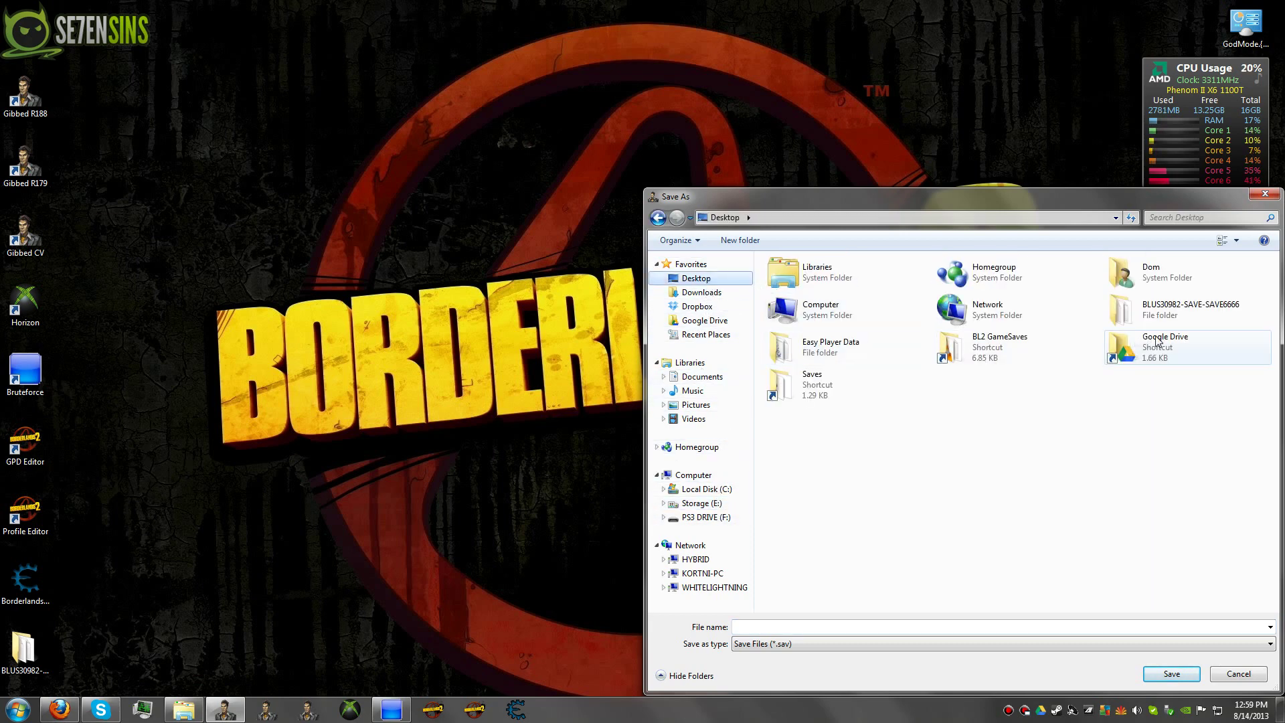
{"action": "double_click", "coordinate": [1166, 312]}
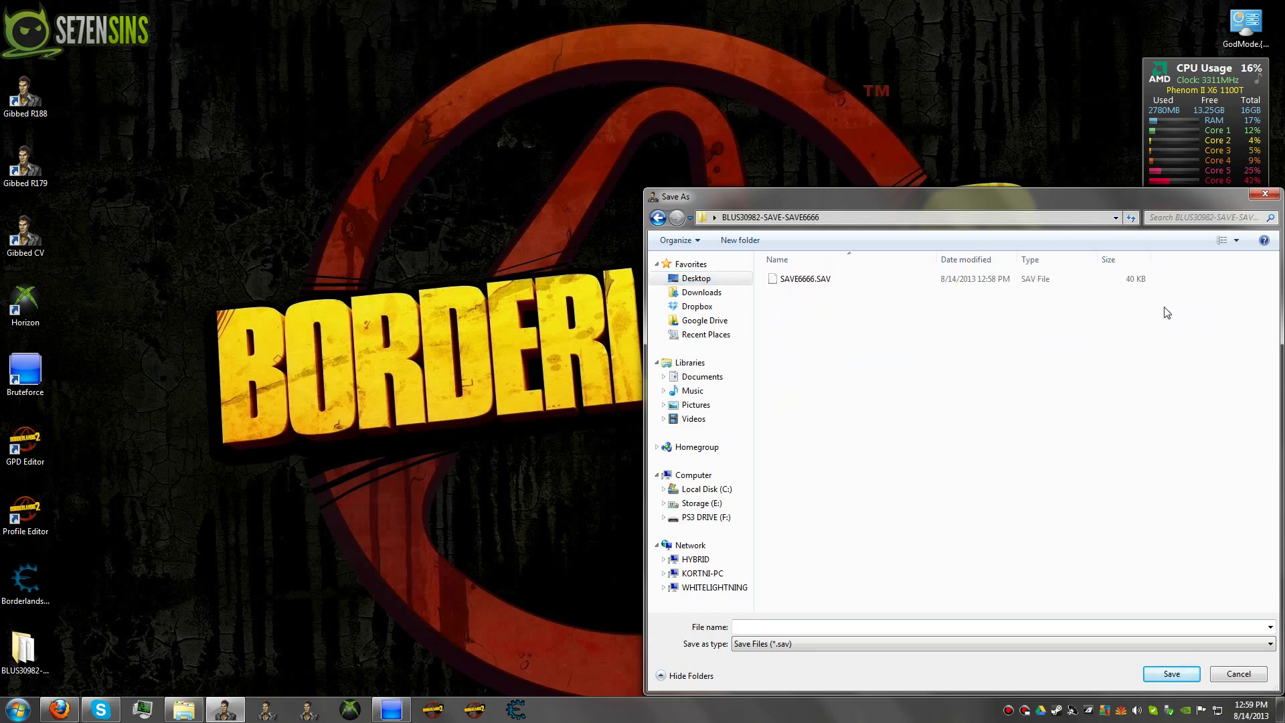
{"action": "left_click", "coordinate": [822, 279]}
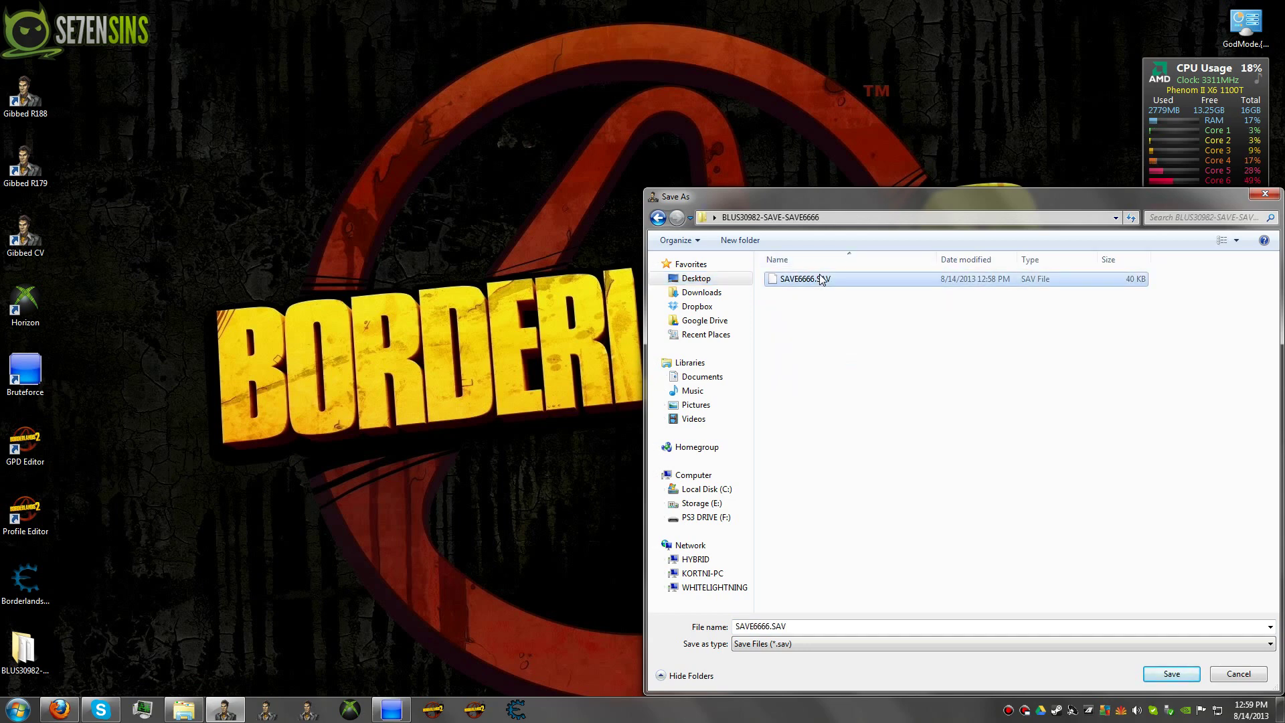
{"action": "left_click", "coordinate": [1183, 676]}
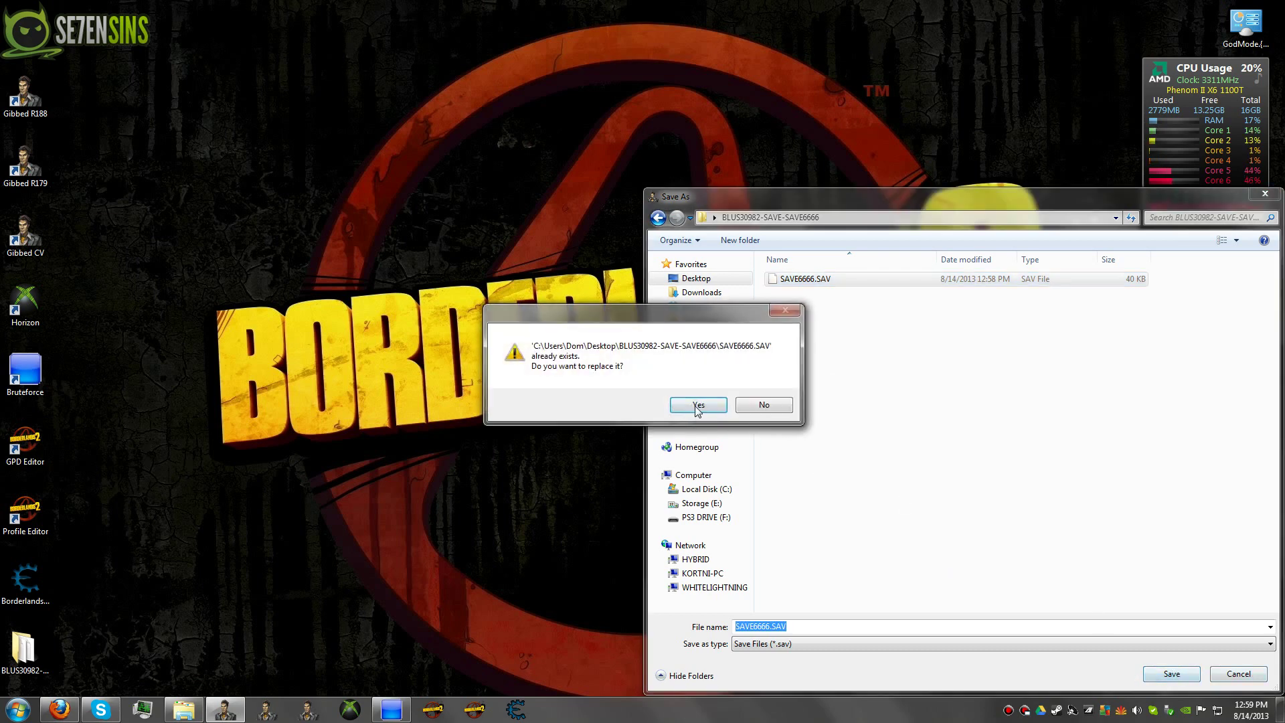
{"action": "left_click", "coordinate": [696, 404]}
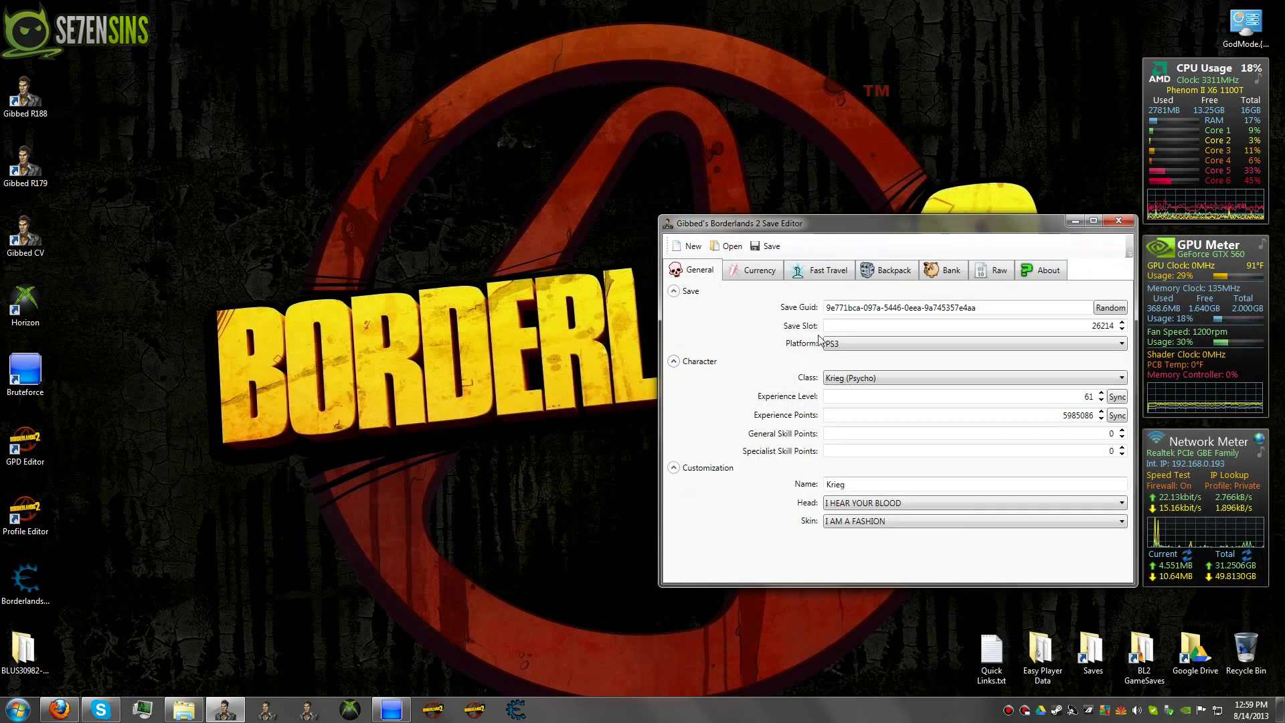
Switch to Bruteforce Save Data, run a full PFD update with encryption on the Borderlands 2 save, and verify its PFD.
{"action": "left_click", "coordinate": [1076, 221]}
{"action": "left_click", "coordinate": [392, 710]}
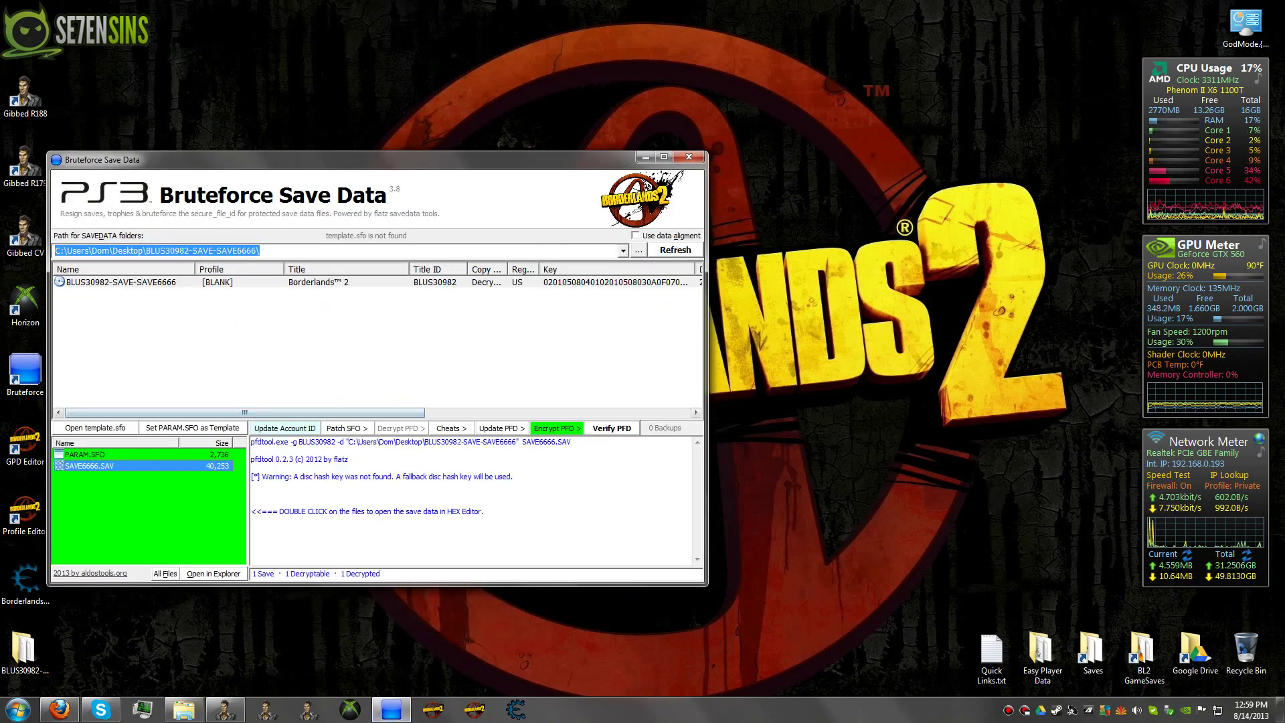
{"action": "left_click", "coordinate": [510, 430]}
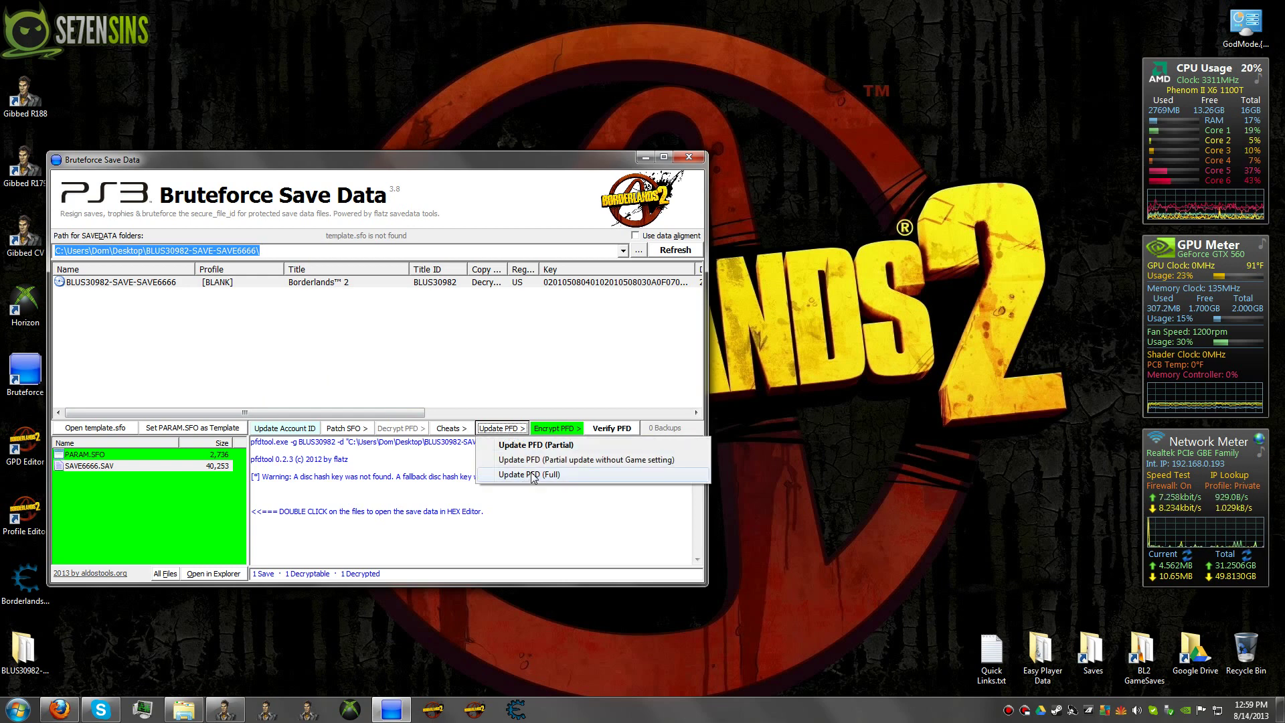
{"action": "left_click", "coordinate": [524, 474]}
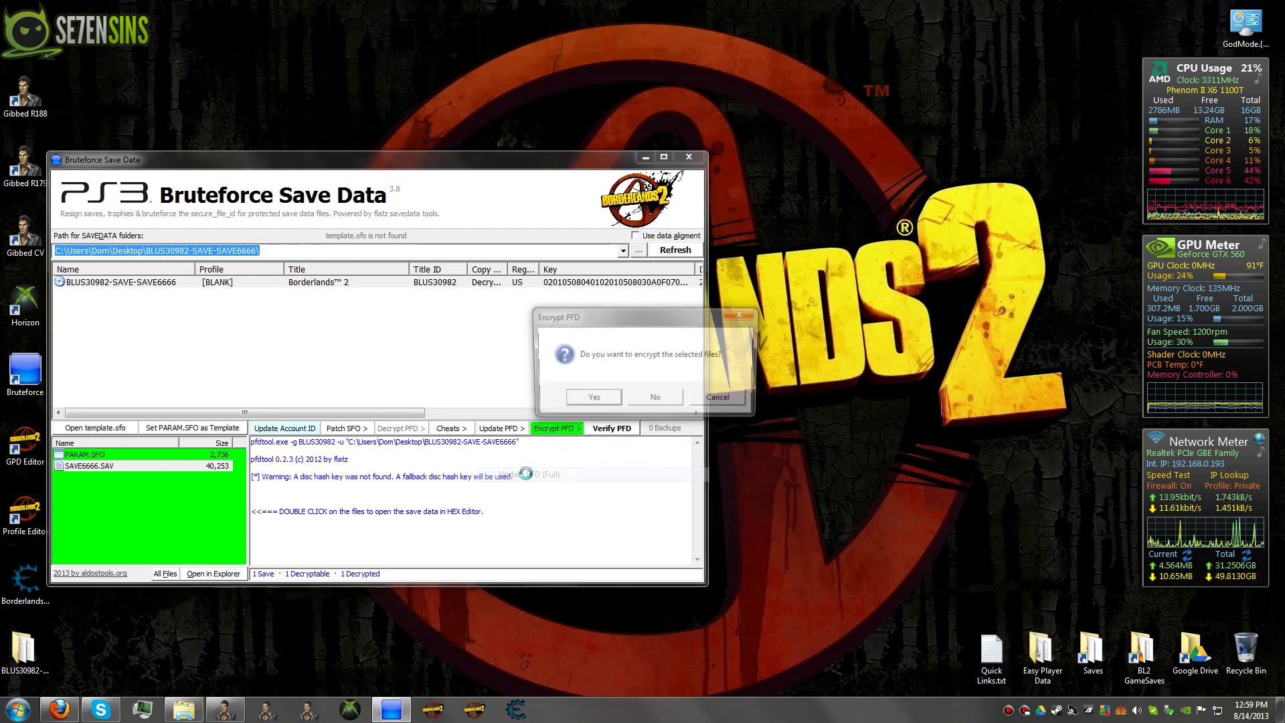
{"action": "left_click", "coordinate": [593, 399]}
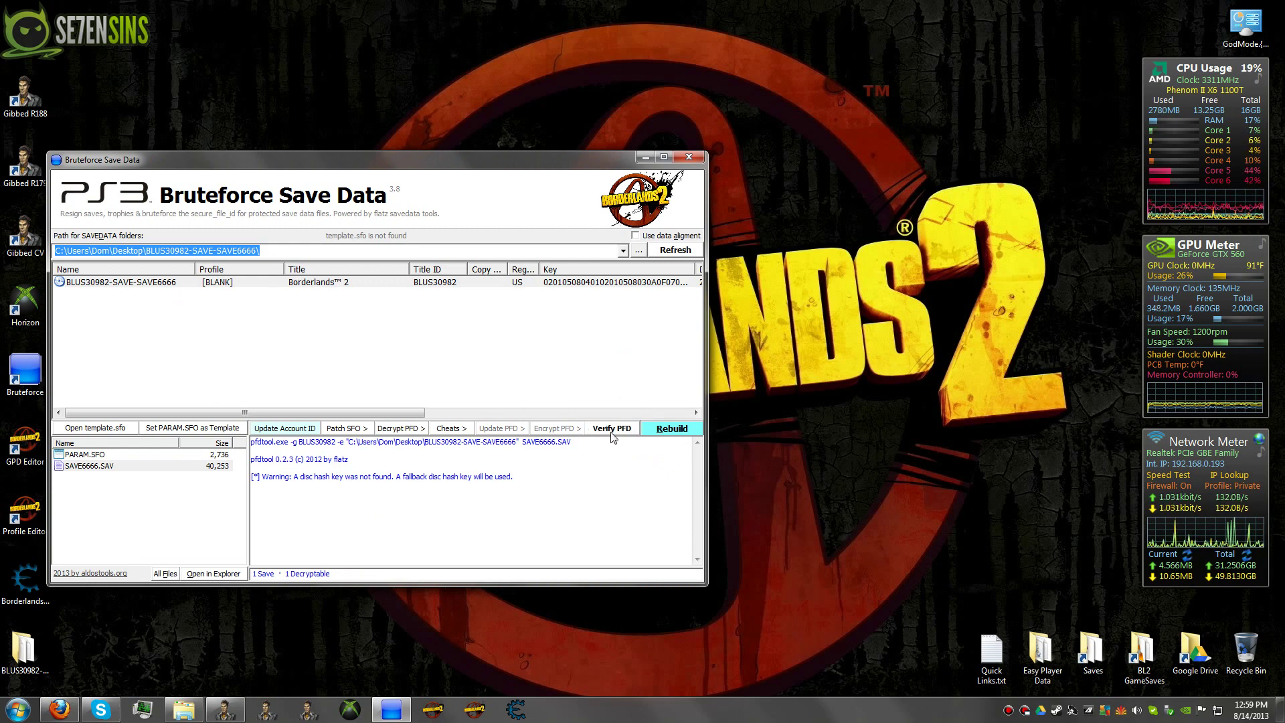
{"action": "left_click", "coordinate": [613, 429]}
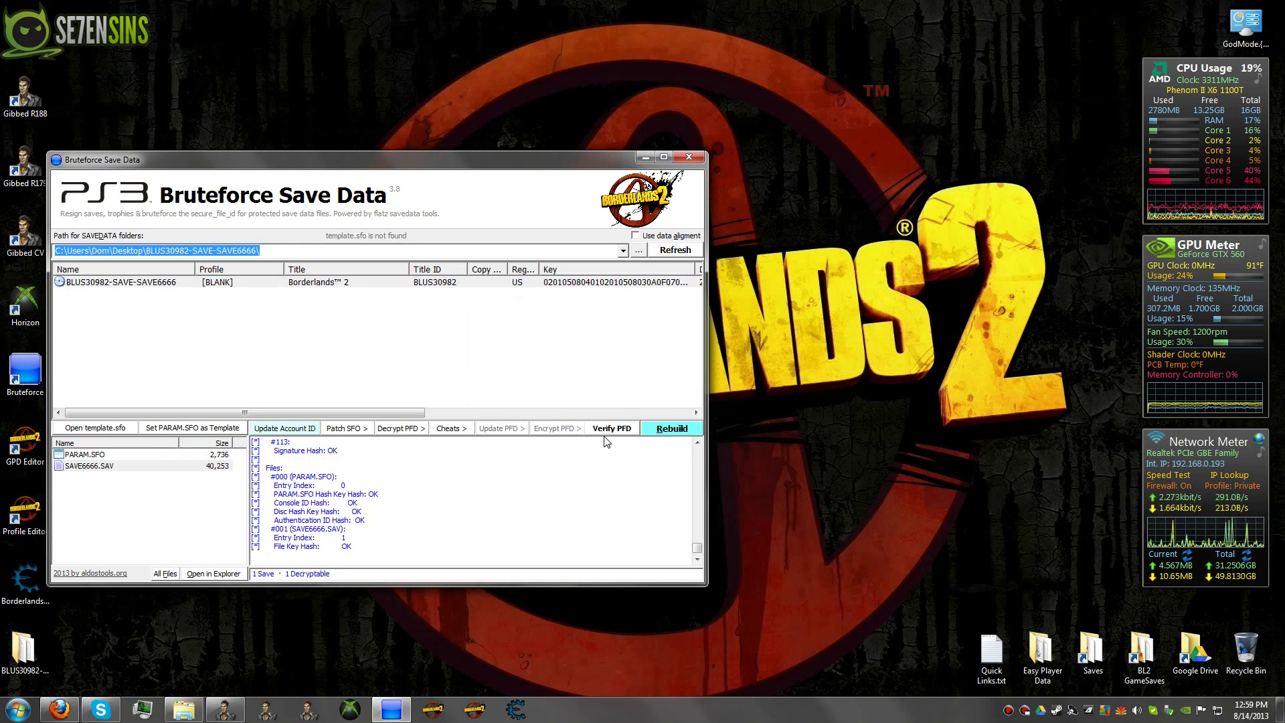
{"action": "left_click", "coordinate": [522, 285]}
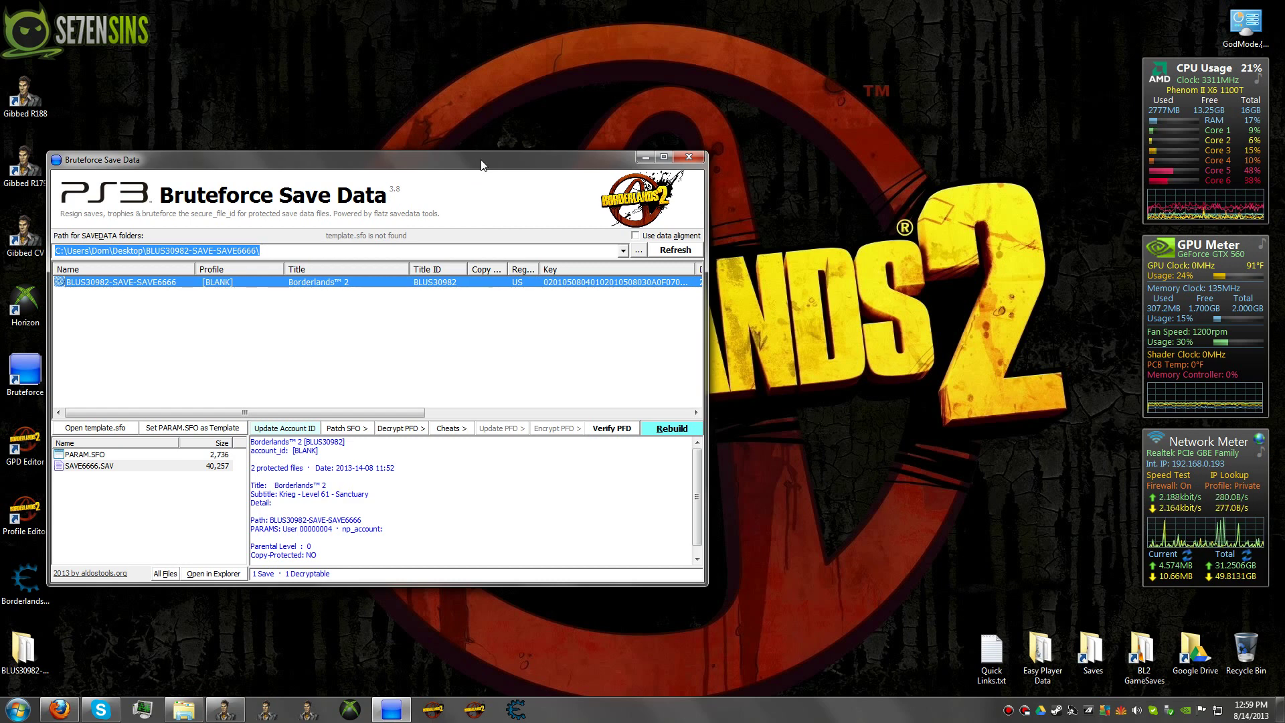
Copy the desktop folder BLUS30982-SAVE-SAVE6666 into PS3\SAVEDATA on PS3 DRIVE (F:) and close the folder window.
{"action": "left_click_drag", "start_coordinate": [481, 165], "coordinate": [498, 180]}
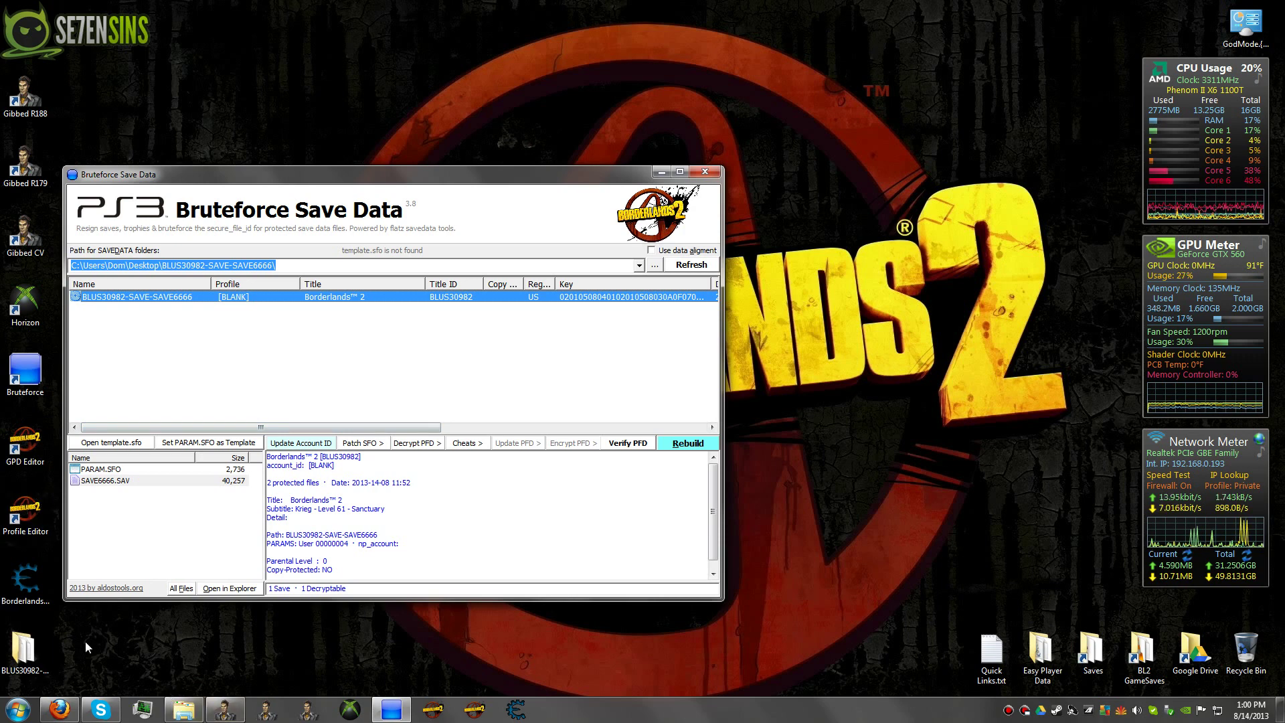
{"action": "left_click", "coordinate": [20, 648]}
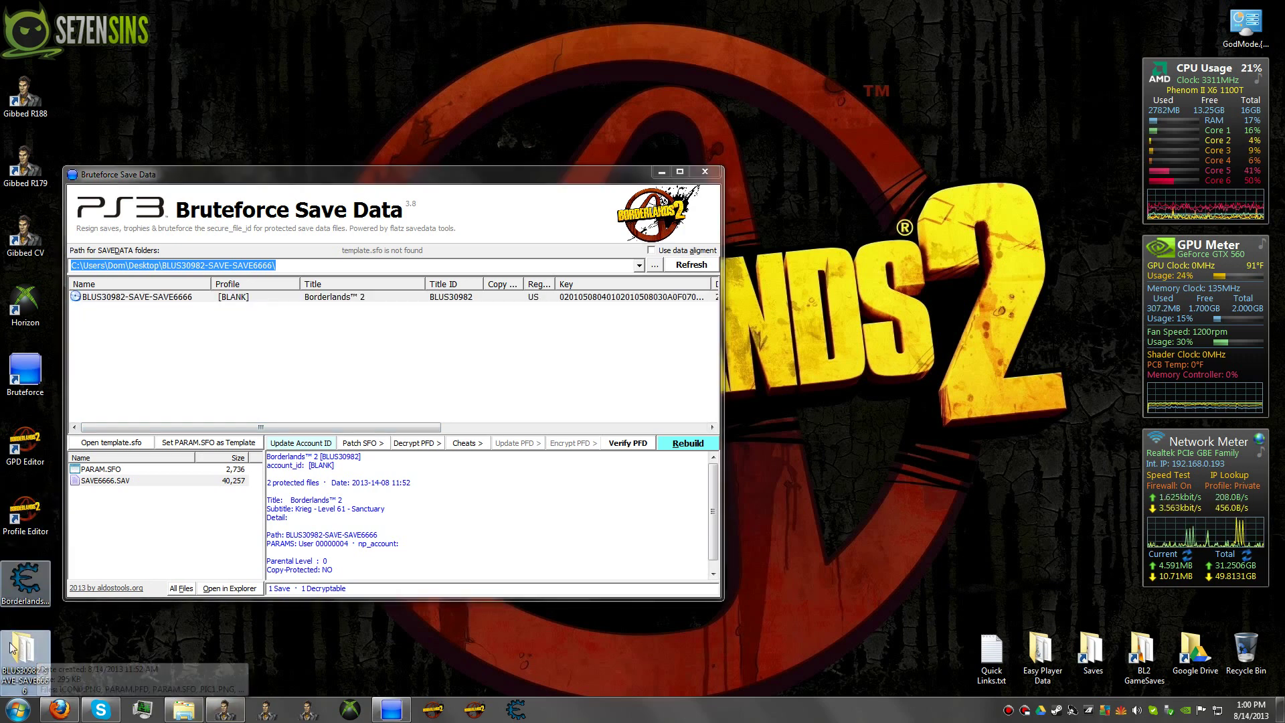
{"action": "right_click", "coordinate": [28, 646]}
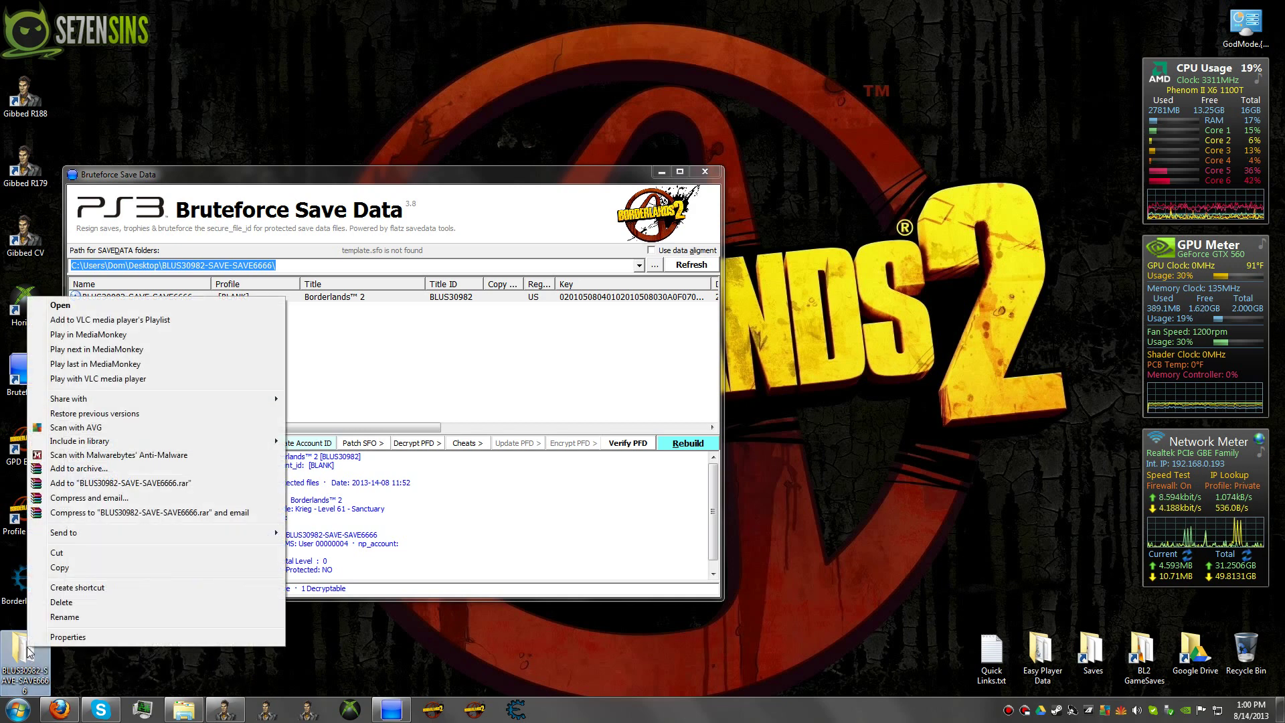
{"action": "left_click", "coordinate": [79, 569]}
{"action": "left_click", "coordinate": [184, 710]}
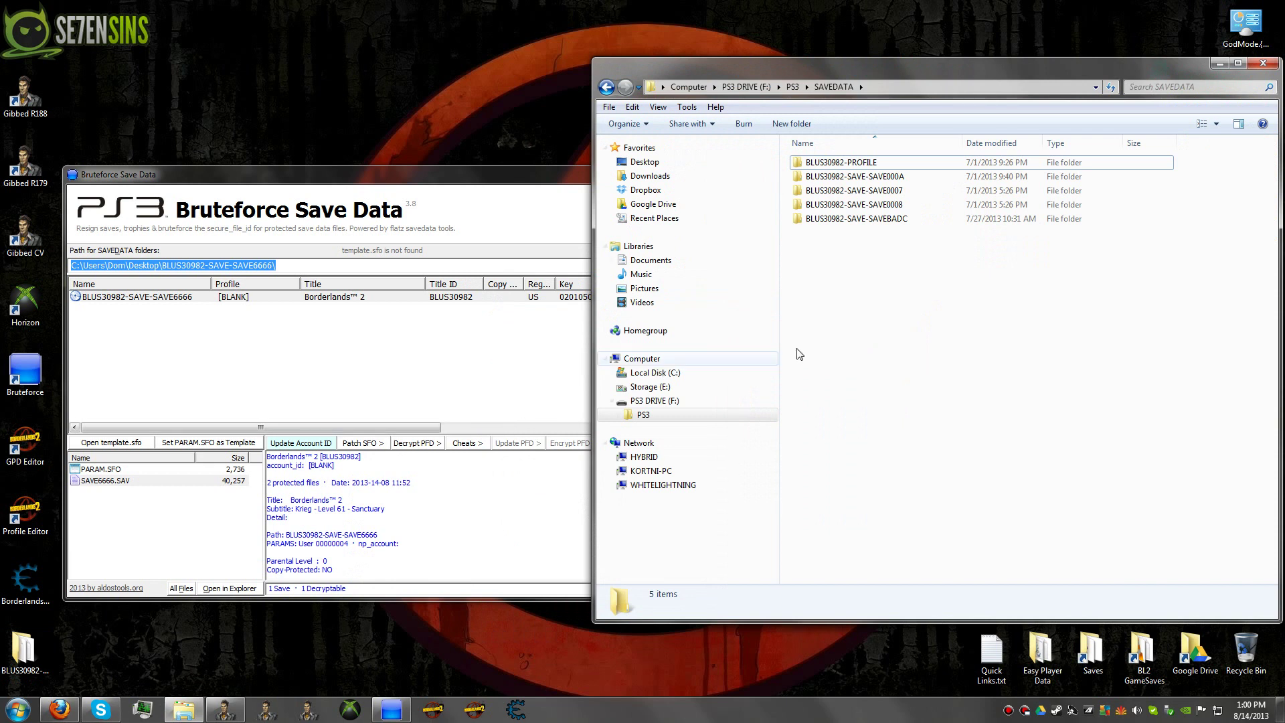
{"action": "right_click", "coordinate": [849, 293]}
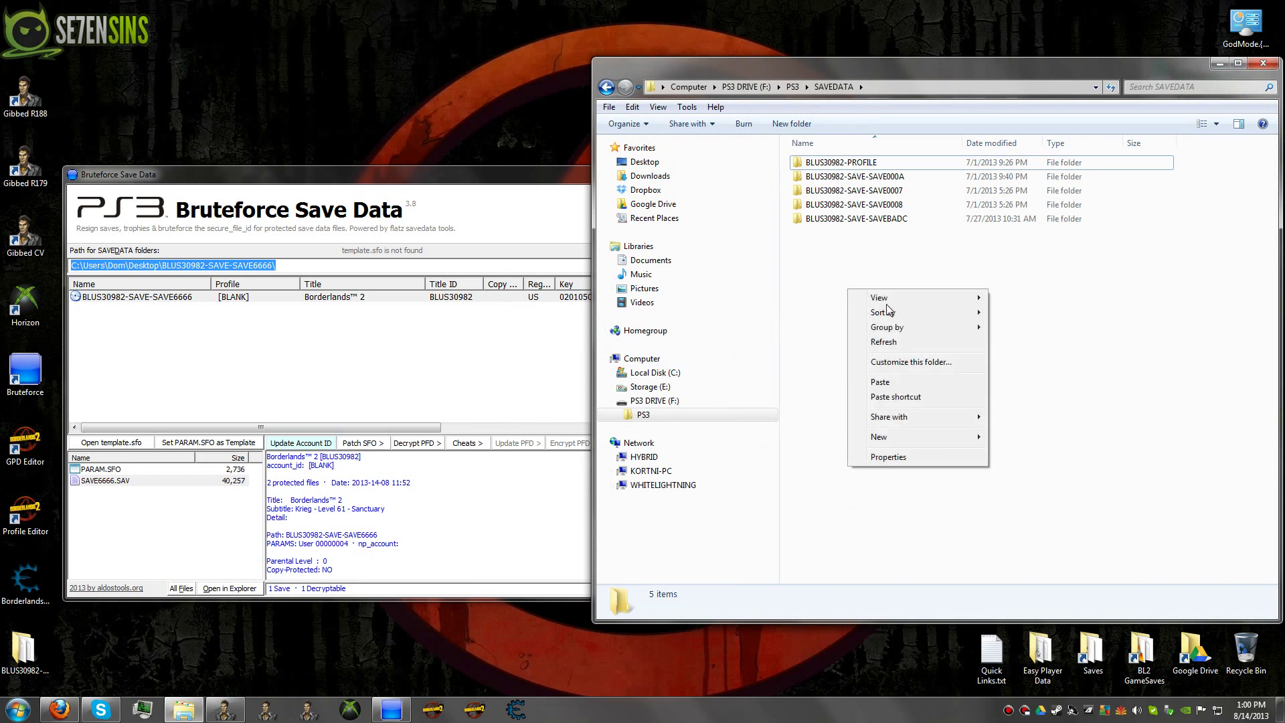
{"action": "left_click", "coordinate": [893, 384]}
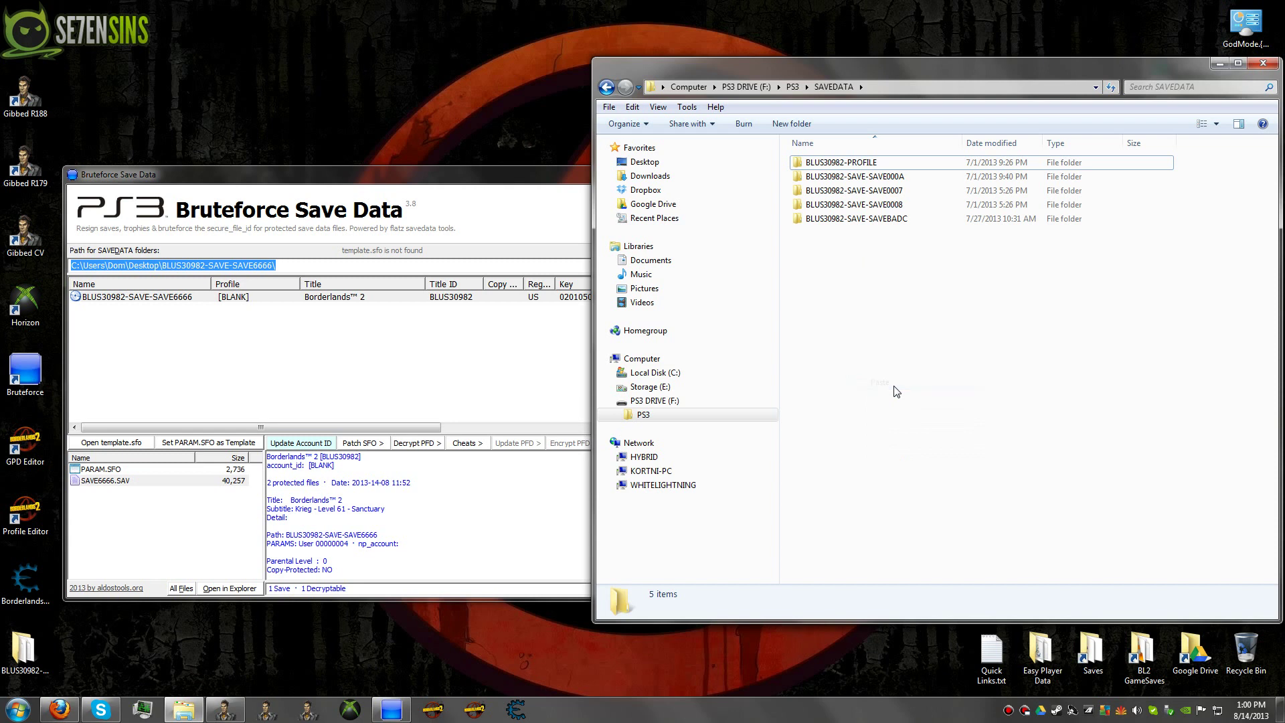
{"action": "left_click", "coordinate": [873, 291]}
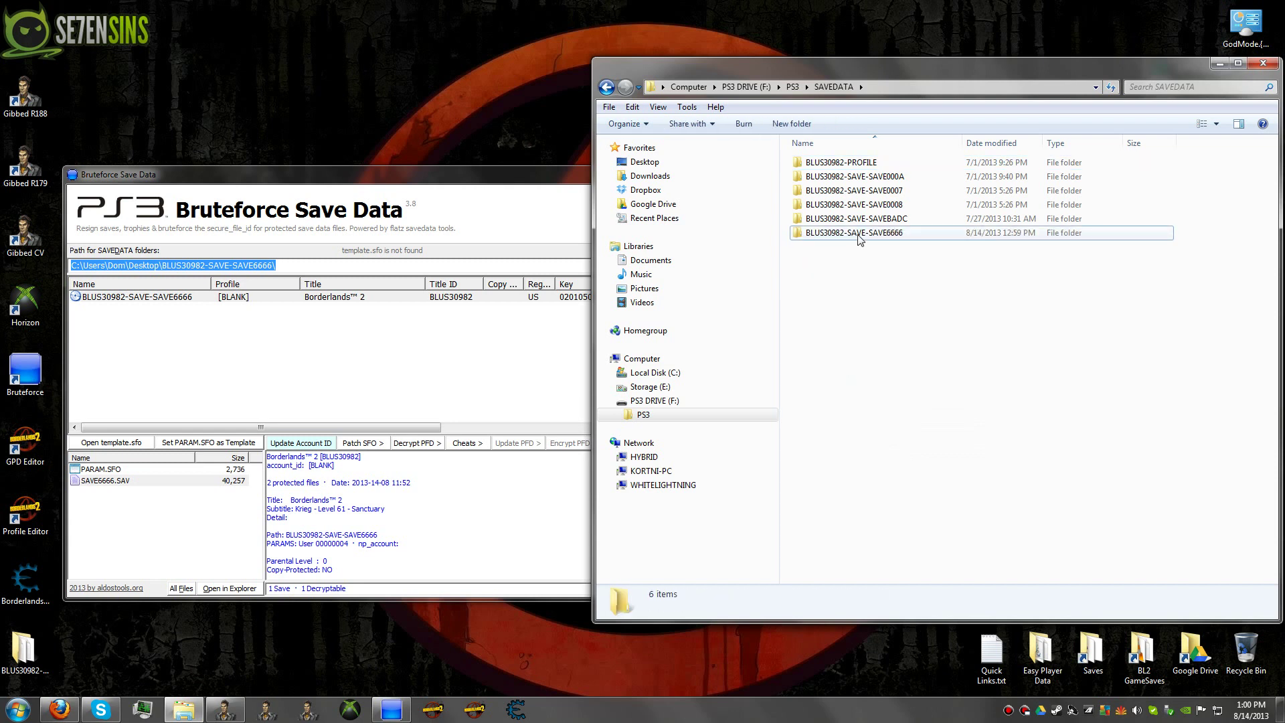
{"action": "left_click", "coordinate": [1270, 65]}
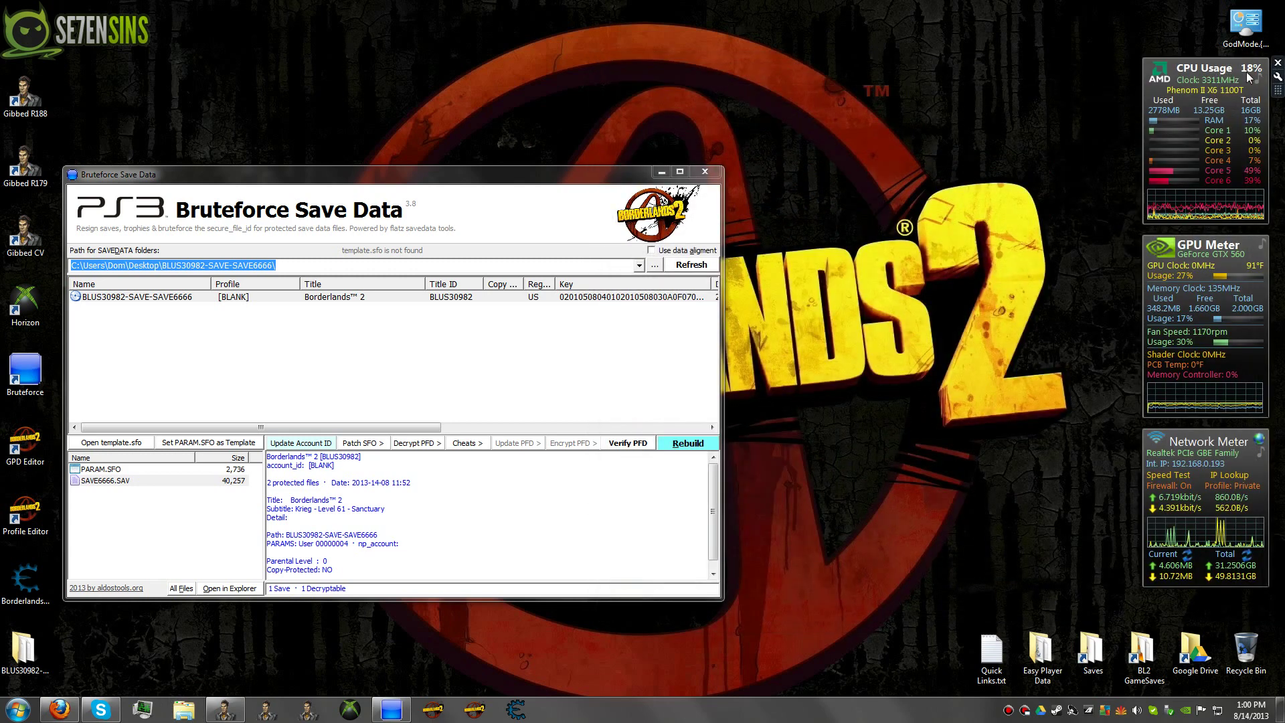
Delete the Borderlands 2 save BLUS30982-SAVE-SAVE6666 from the desktop through Bruteforce Save Data, agreeing to the deletion.
{"action": "left_click", "coordinate": [631, 300]}
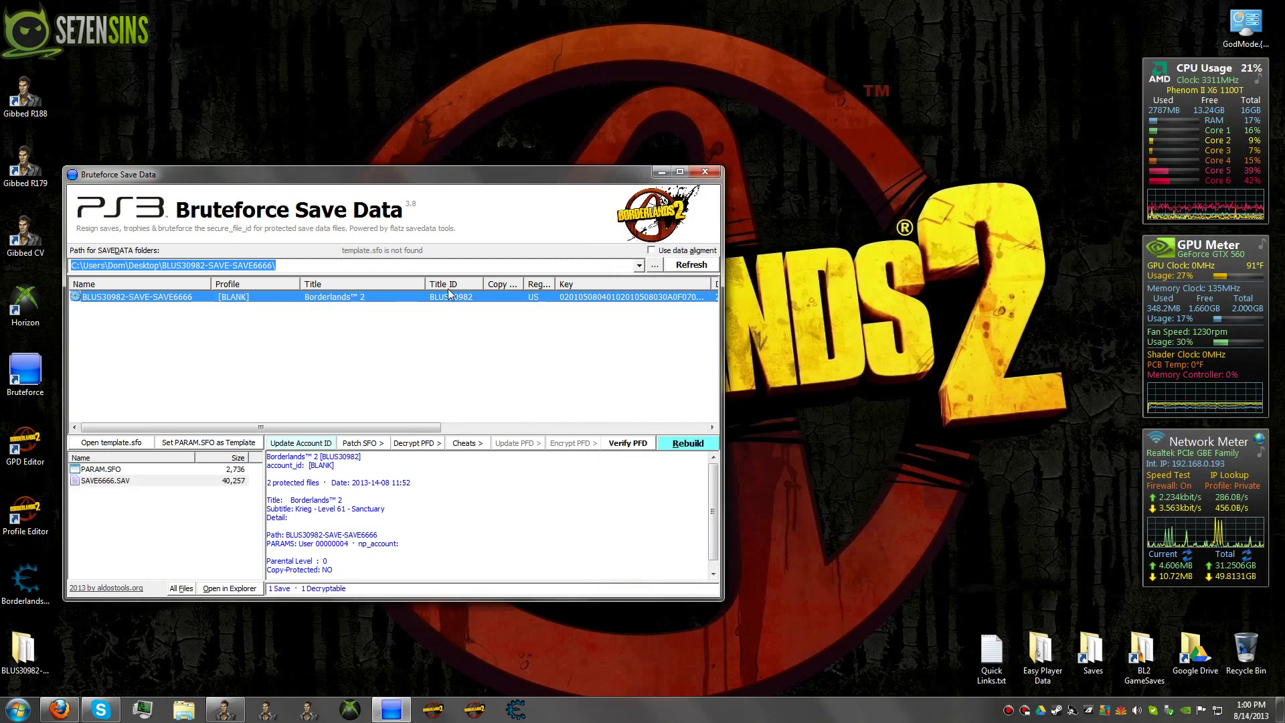
{"action": "right_click", "coordinate": [392, 297]}
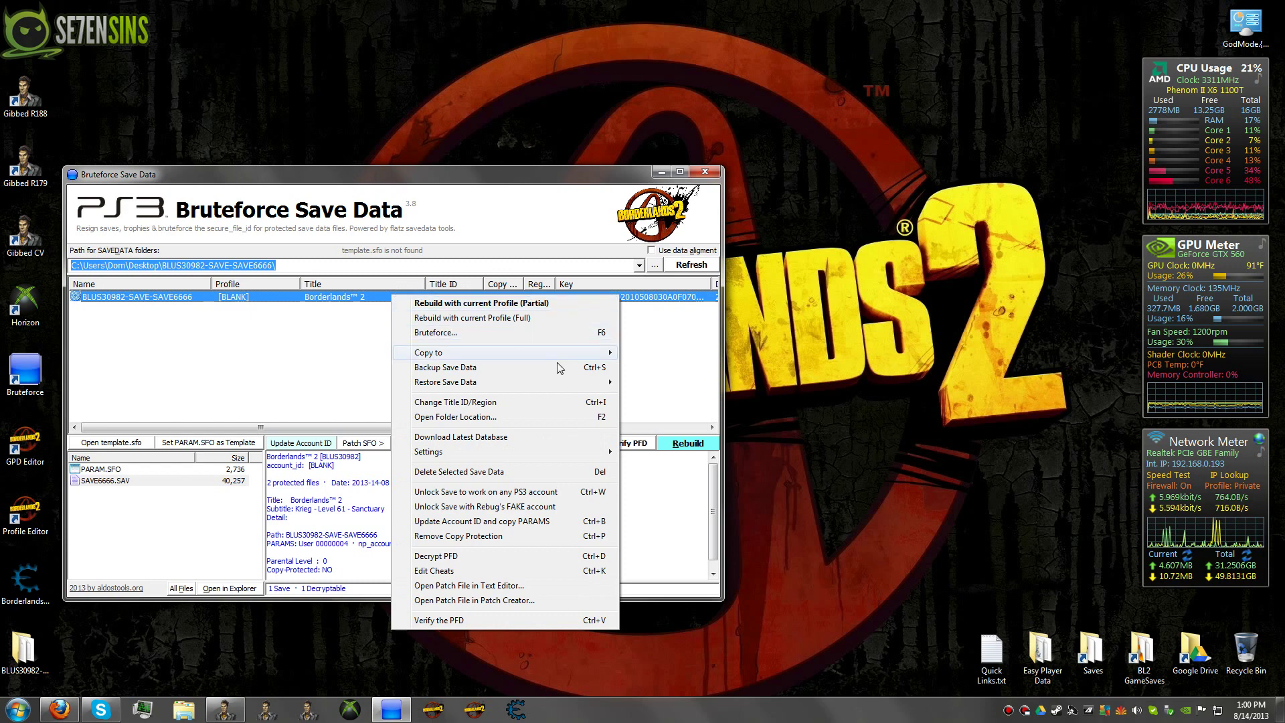
{"action": "left_click", "coordinate": [488, 472]}
{"action": "left_click", "coordinate": [676, 400]}
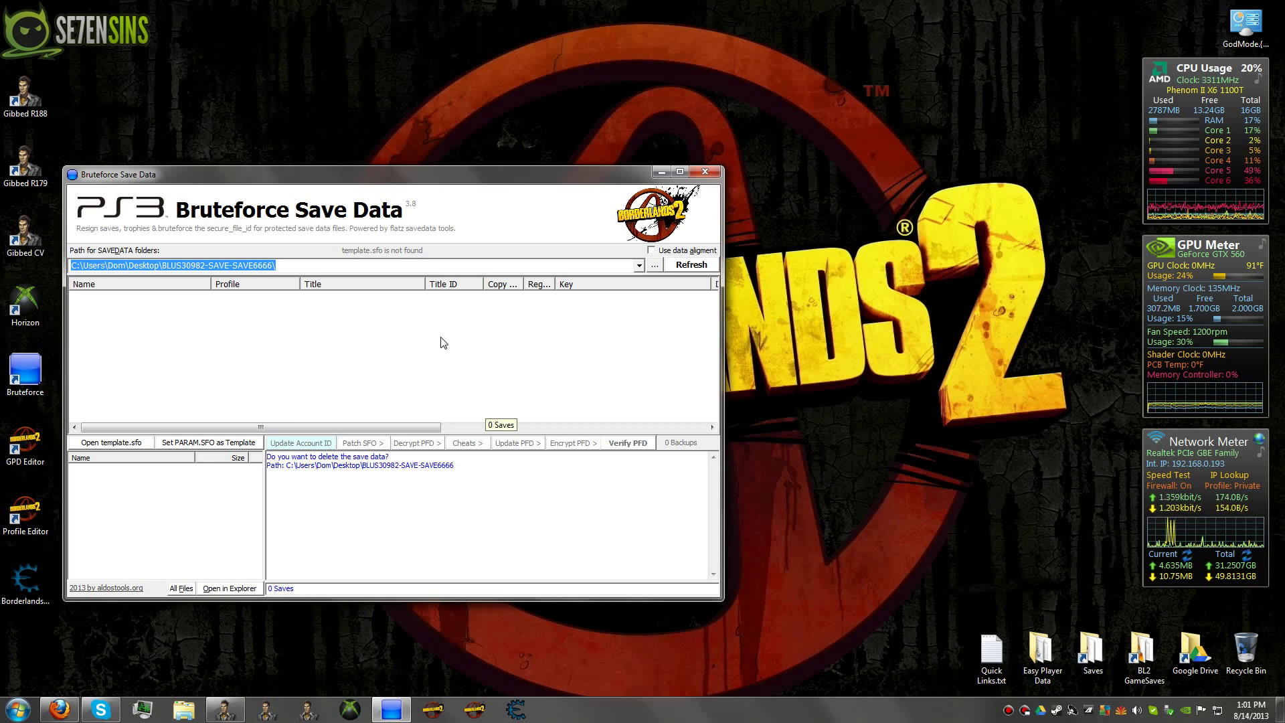
{"action": "left_click_drag", "start_coordinate": [347, 180], "coordinate": [370, 109]}
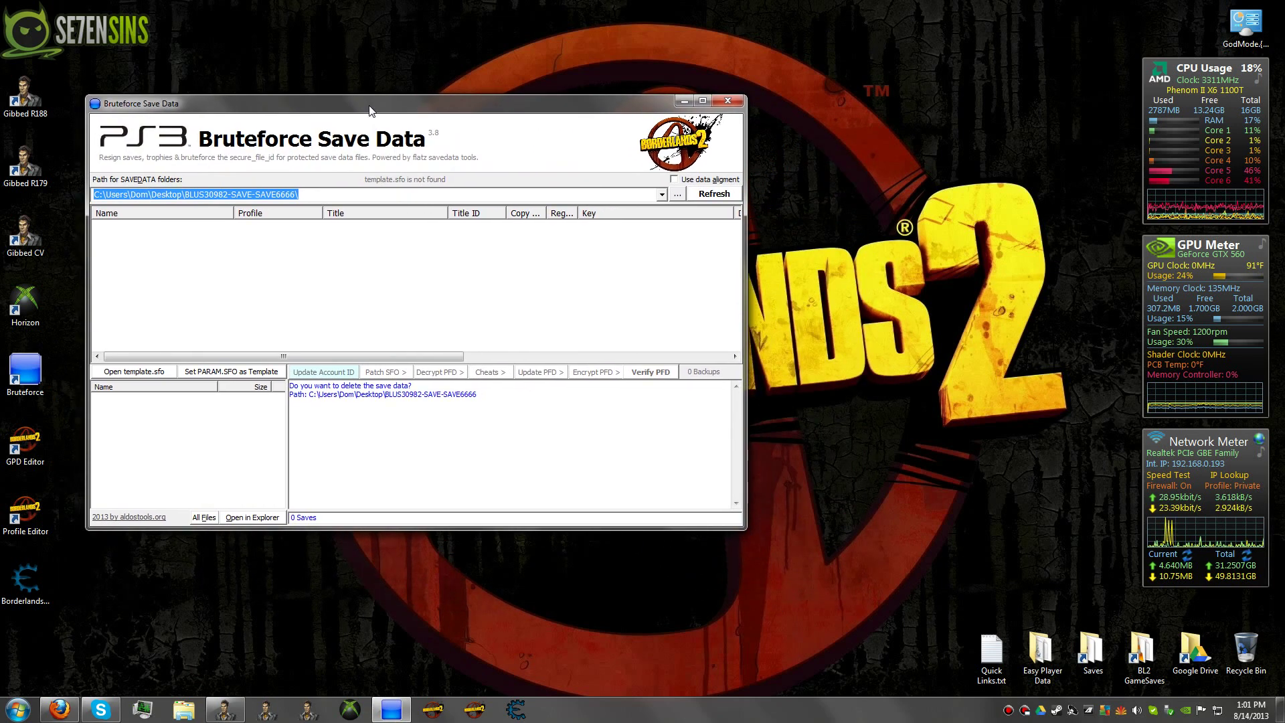